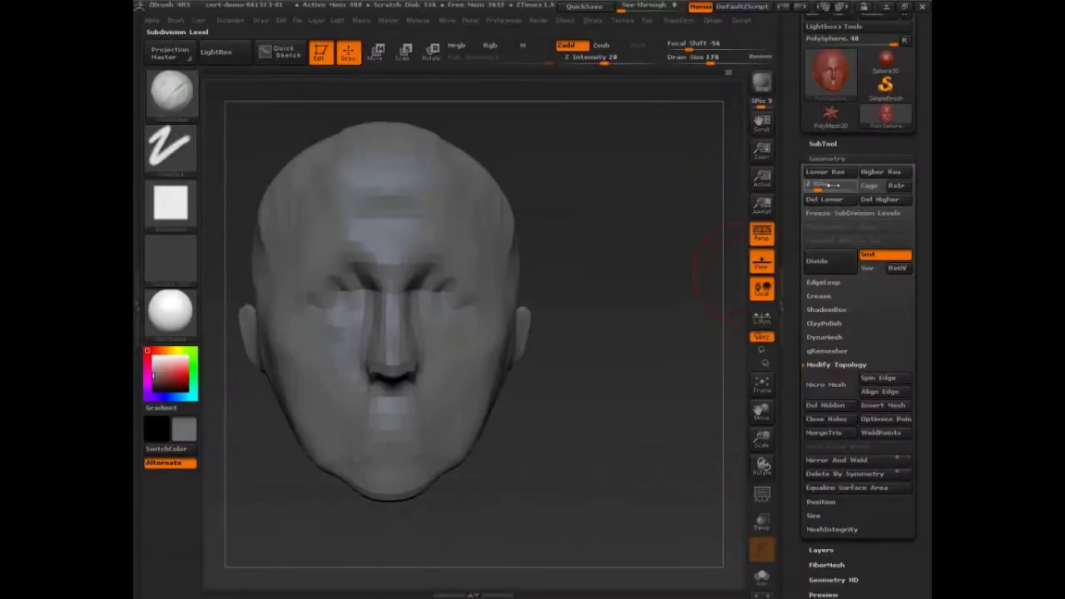
Step: Save the current project and open the face-qremesher project from the project library
{"action": "key", "text": "ctrl"}
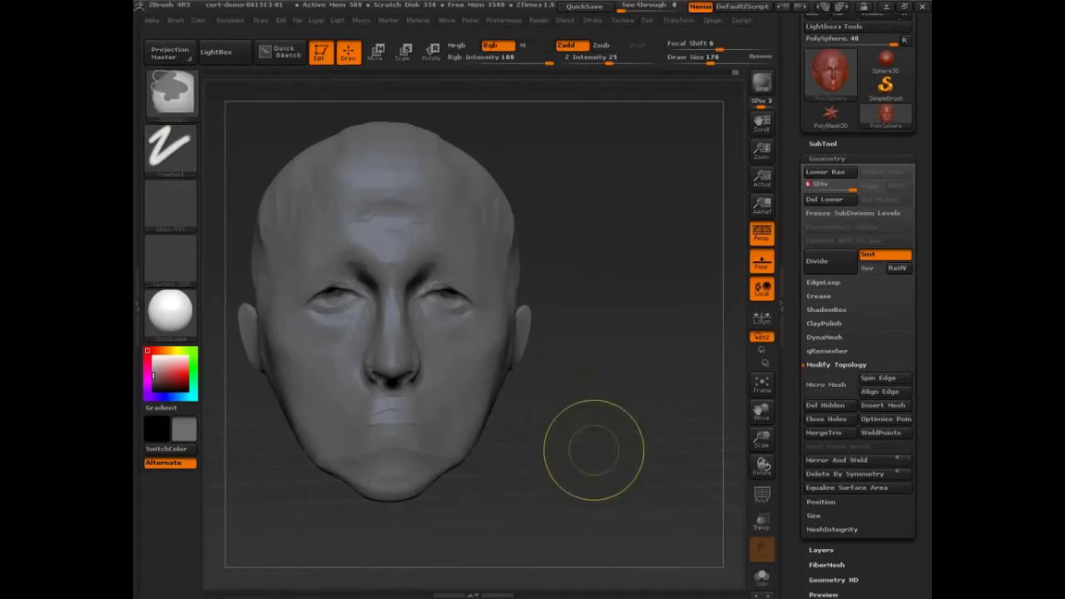
{"action": "key", "text": "ctrl+s"}
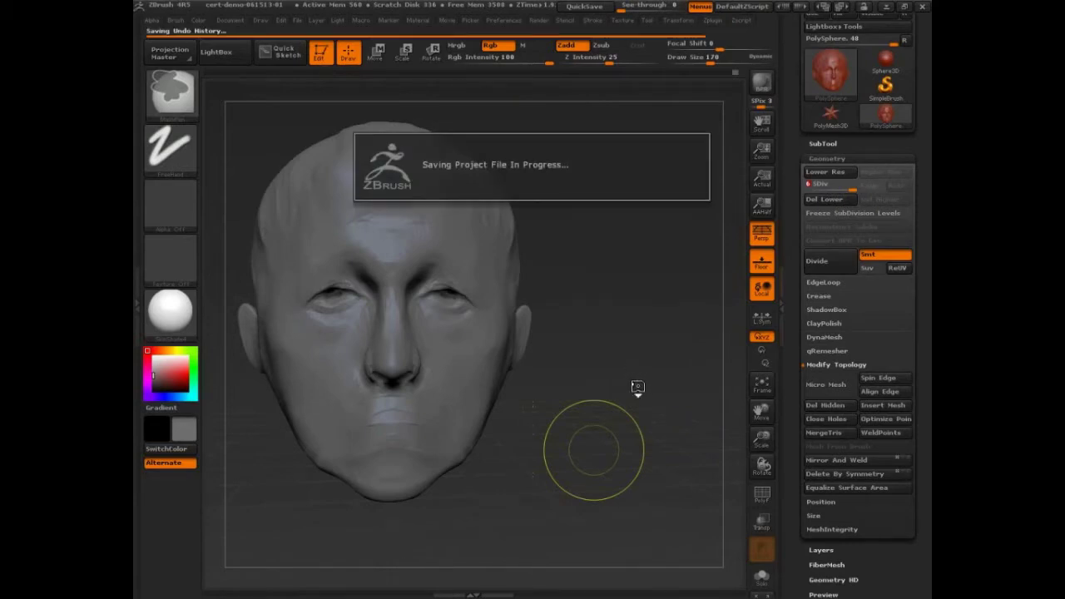
{"action": "key", "text": "shift"}
{"action": "left_click", "coordinate": [215, 51]}
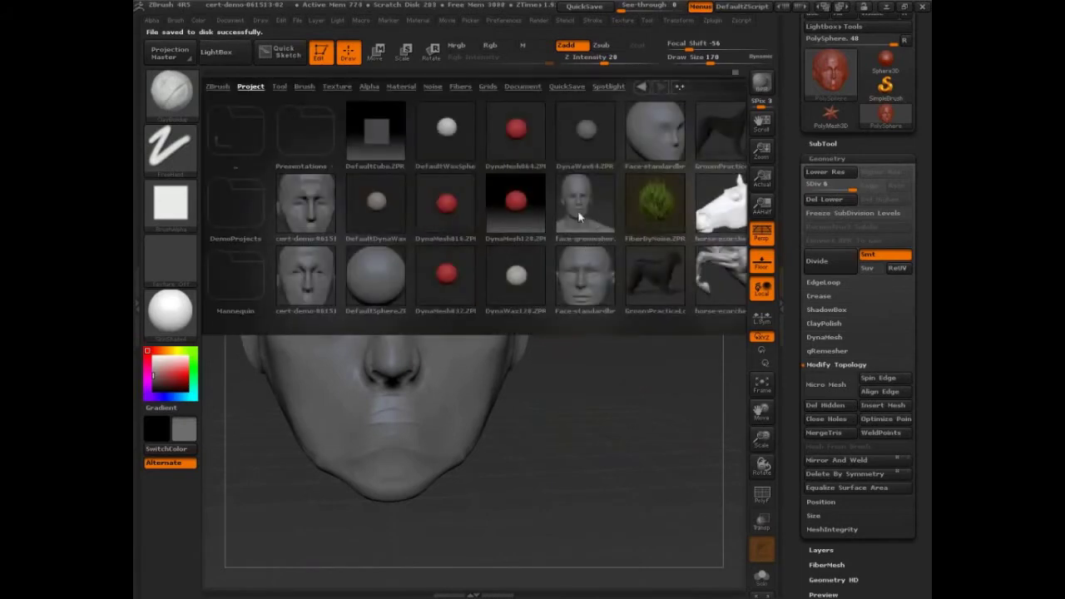
{"action": "double_click", "coordinate": [576, 198]}
{"action": "left_click", "coordinate": [571, 348]}
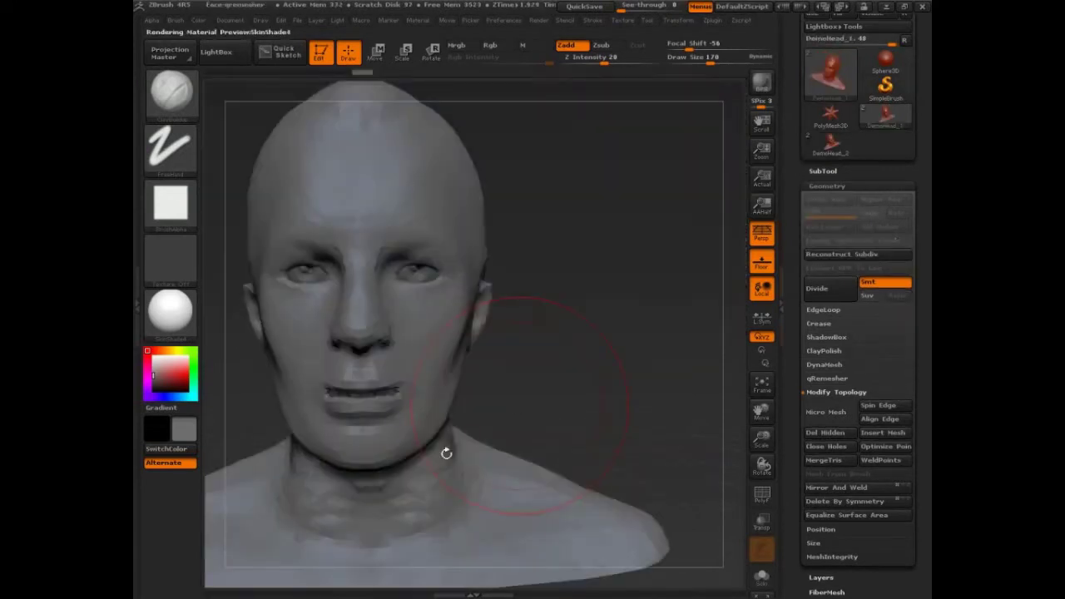
Step: Select the DemoHead_2 tool and load DemoHead.ZTL from the tool library
{"action": "left_click", "coordinate": [828, 143]}
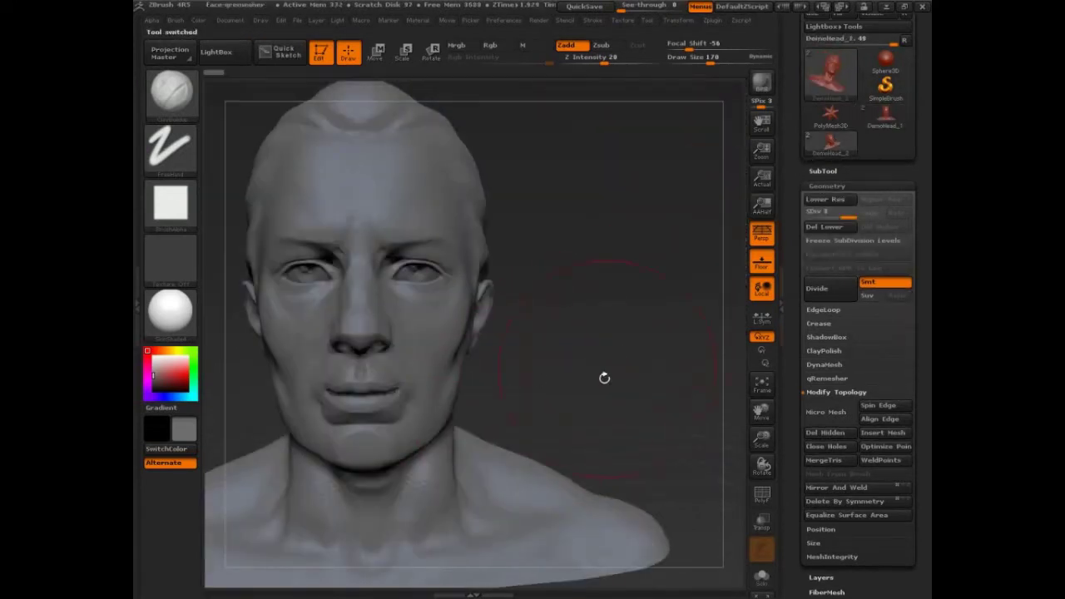
{"action": "left_click_drag", "start_coordinate": [607, 387], "coordinate": [594, 395]}
{"action": "left_click", "coordinate": [215, 51]}
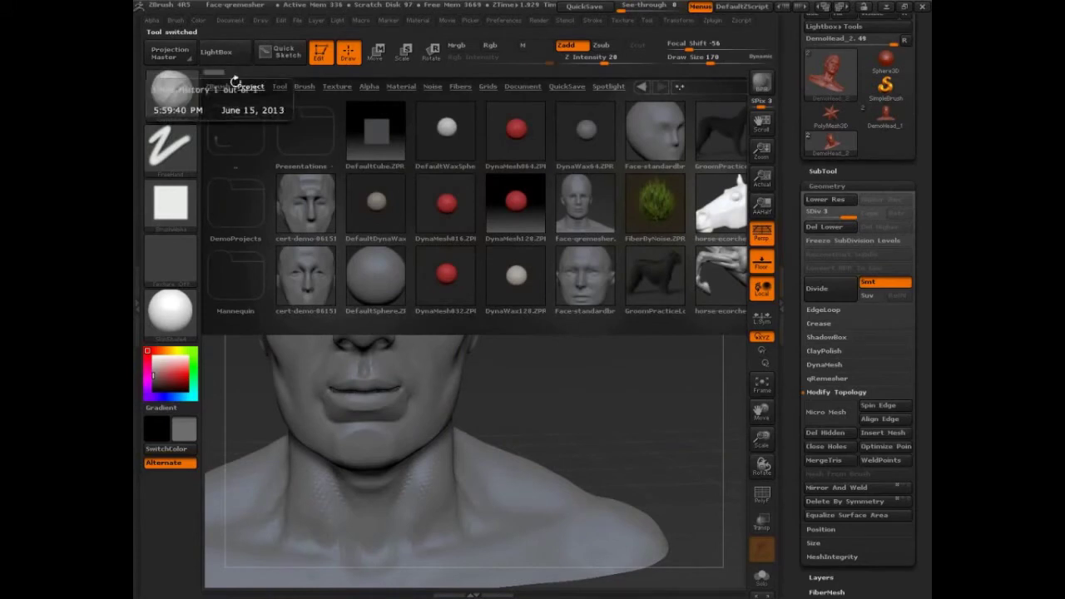
{"action": "left_click", "coordinate": [279, 87]}
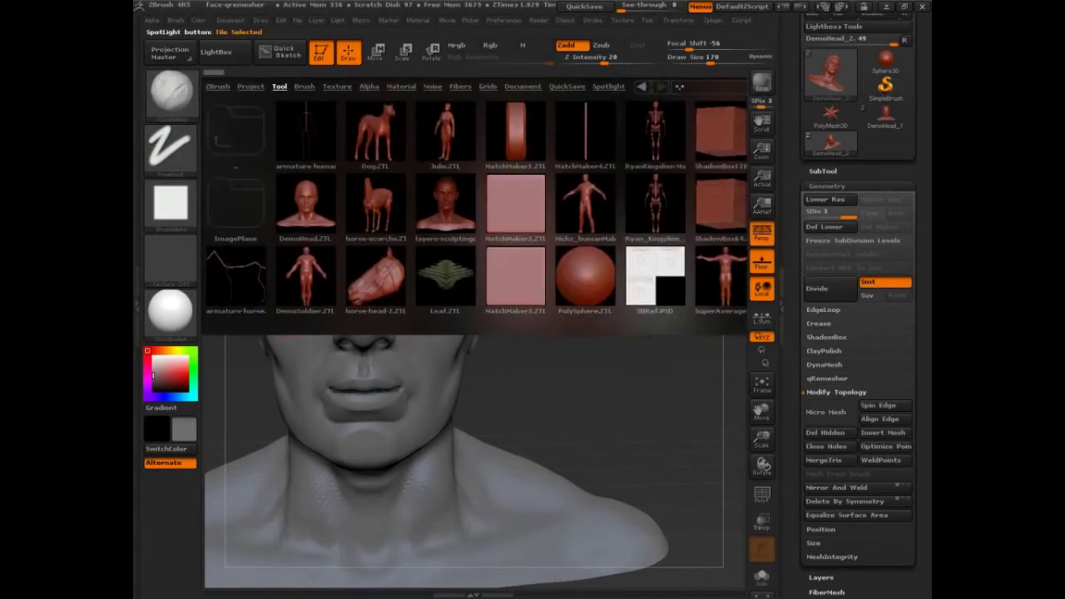
{"action": "double_click", "coordinate": [305, 204]}
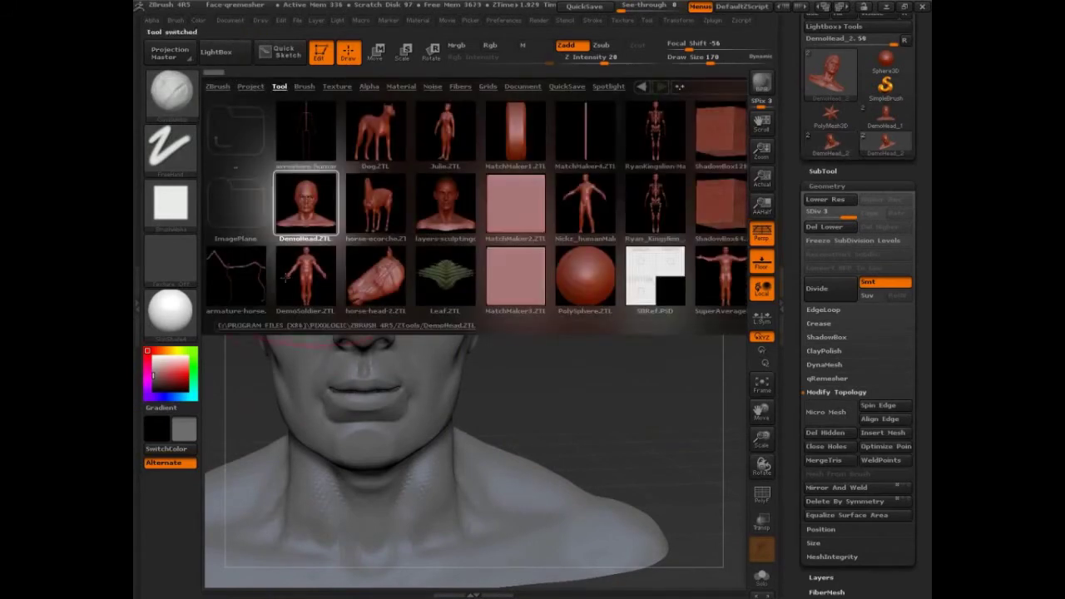
{"action": "left_click", "coordinate": [224, 53]}
Step: Show the polygon wireframe on the head, set its subdivision level to 1 and check the polygon count
{"action": "left_click_drag", "start_coordinate": [552, 406], "coordinate": [638, 411]}
{"action": "left_click", "coordinate": [760, 495]}
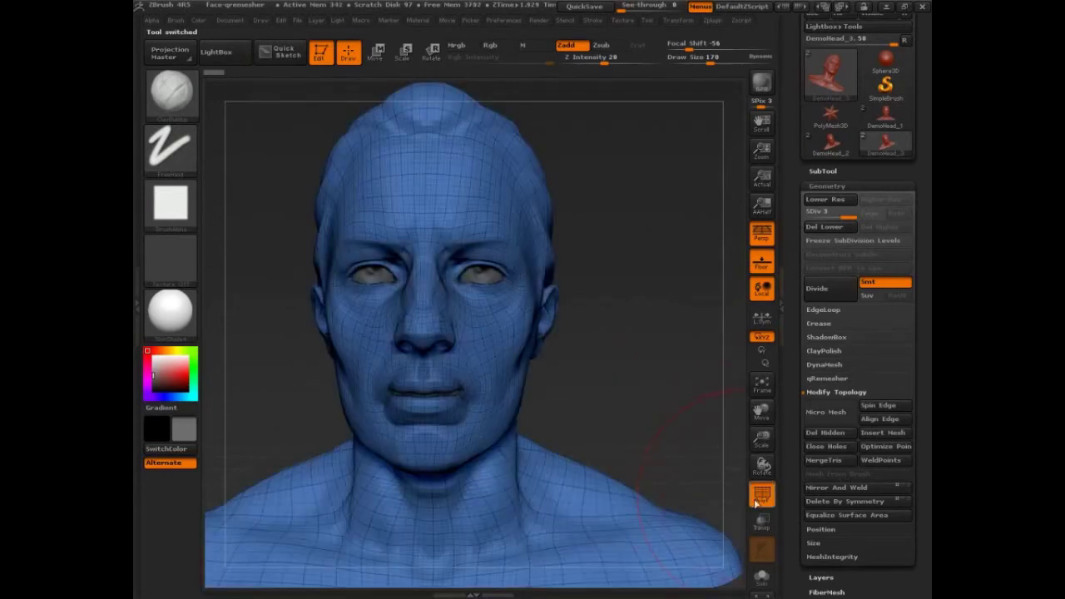
{"action": "left_click_drag", "start_coordinate": [642, 448], "coordinate": [663, 476]}
{"action": "left_click_drag", "start_coordinate": [674, 432], "coordinate": [663, 445], "text": "alt"}
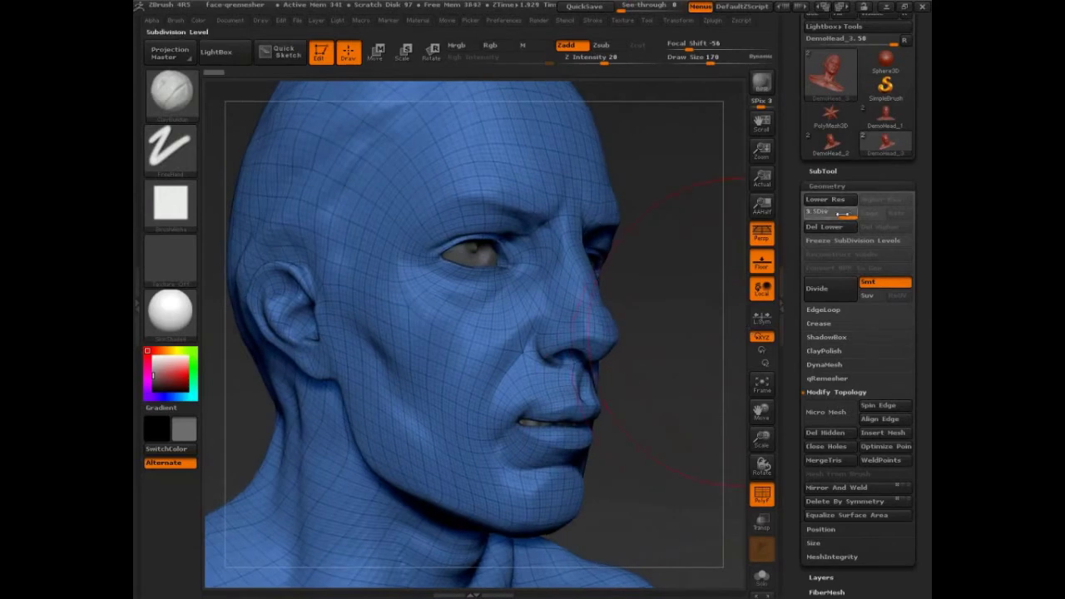
{"action": "left_click", "coordinate": [804, 214]}
{"action": "mouse_move", "coordinate": [880, 143]}
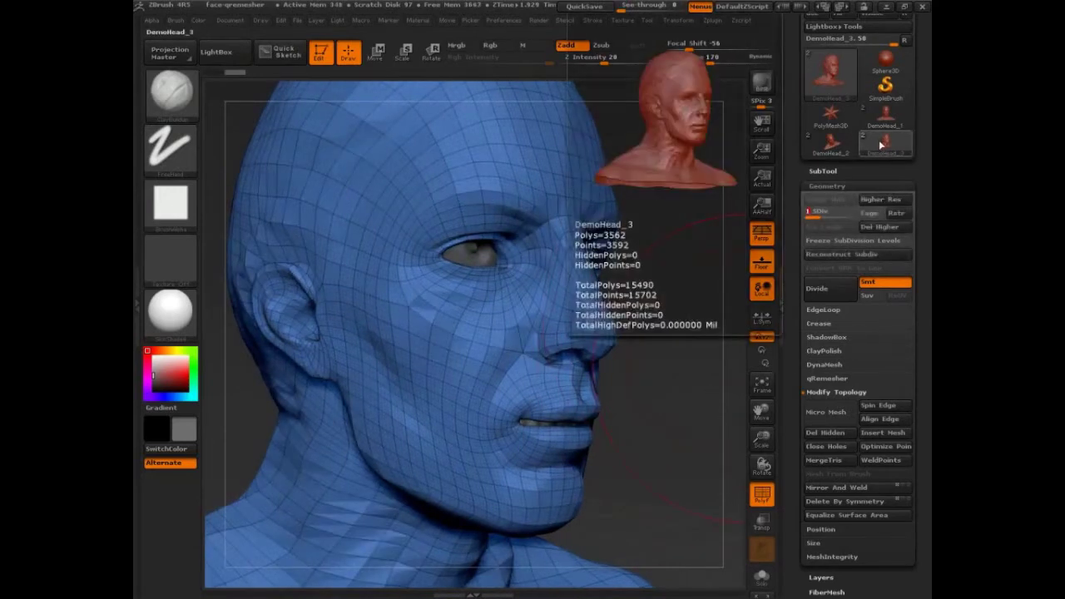
Step: Mark the edge loops around the eye, nose, mouth, ear and jaw with temporary annotation lines and clear them
{"action": "key", "text": "ctrl"}
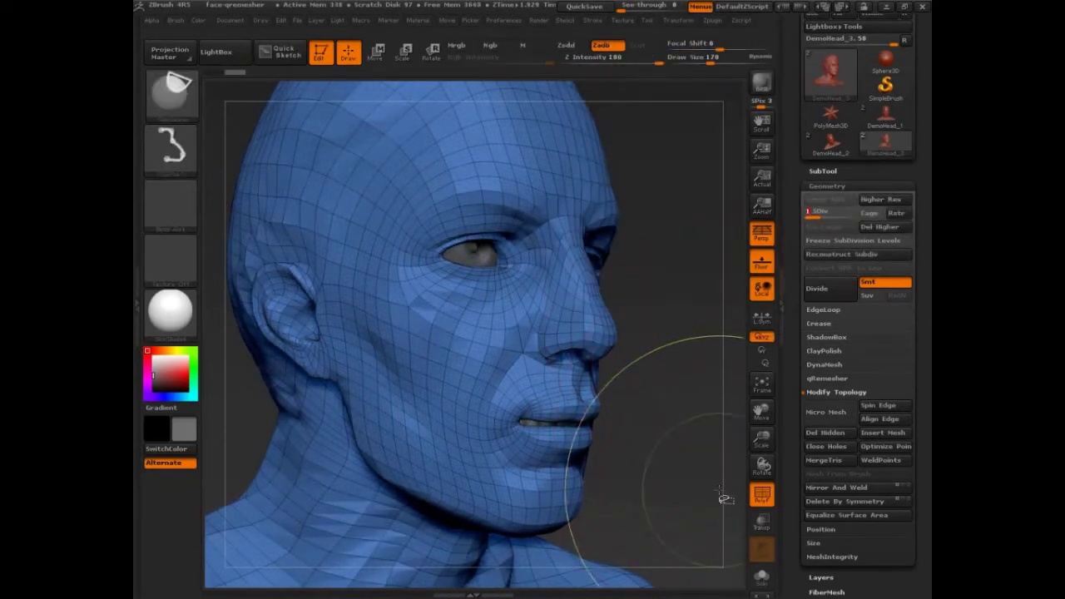
{"action": "mouse_move", "coordinate": [544, 214]}
{"action": "left_mouse_down"}
{"action": "mouse_move", "coordinate": [454, 202]}
{"action": "mouse_move", "coordinate": [465, 346]}
{"action": "mouse_move", "coordinate": [562, 238]}
{"action": "mouse_move", "coordinate": [574, 359]}
{"action": "mouse_move", "coordinate": [561, 366]}
{"action": "mouse_move", "coordinate": [582, 381]}
{"action": "mouse_move", "coordinate": [502, 412]}
{"action": "mouse_move", "coordinate": [599, 443]}
{"action": "mouse_move", "coordinate": [521, 428]}
{"action": "mouse_move", "coordinate": [574, 456]}
{"action": "left_mouse_up"}
{"action": "mouse_move", "coordinate": [324, 296]}
{"action": "left_mouse_down"}
{"action": "mouse_move", "coordinate": [307, 253]}
{"action": "mouse_move", "coordinate": [333, 381]}
{"action": "mouse_move", "coordinate": [289, 263]}
{"action": "left_mouse_up"}
{"action": "left_click_drag", "start_coordinate": [344, 382], "coordinate": [387, 491]}
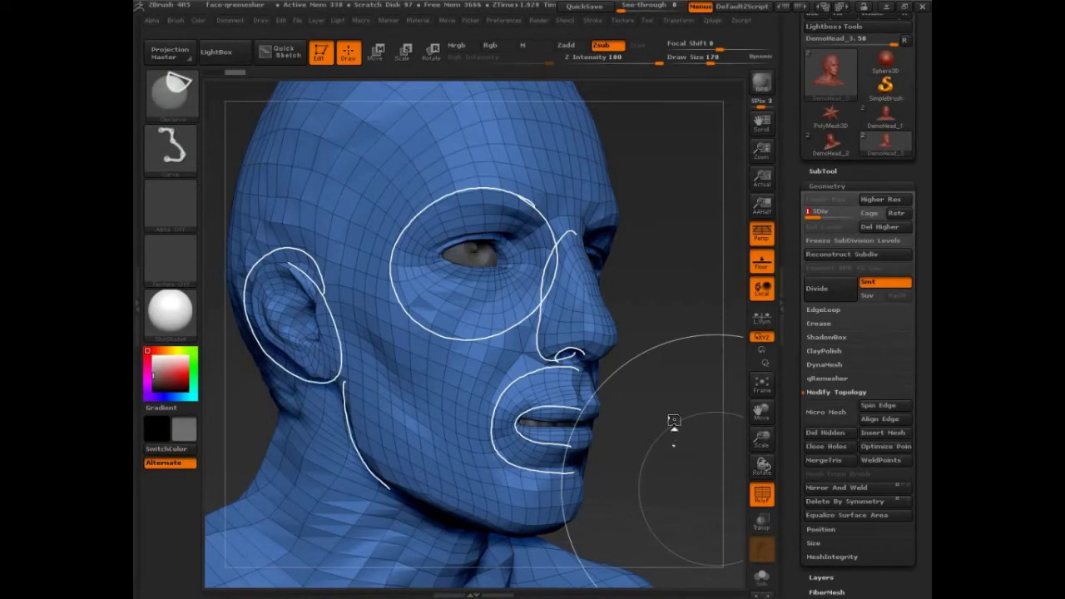
{"action": "key", "text": "ctrl+grave"}
Step: Turn off the polygon wireframe and frame the whole bust small on the canvas
{"action": "left_click", "coordinate": [757, 496]}
{"action": "left_click_drag", "start_coordinate": [663, 452], "coordinate": [530, 291], "text": "alt"}
{"action": "left_click_drag", "start_coordinate": [619, 349], "coordinate": [605, 318]}
{"action": "left_click_drag", "start_coordinate": [622, 385], "coordinate": [510, 288], "text": "alt"}
{"action": "mouse_move", "coordinate": [516, 304]}
{"action": "left_mouse_down"}
{"action": "mouse_move", "coordinate": [538, 313]}
{"action": "mouse_move", "coordinate": [526, 315]}
{"action": "left_mouse_up"}
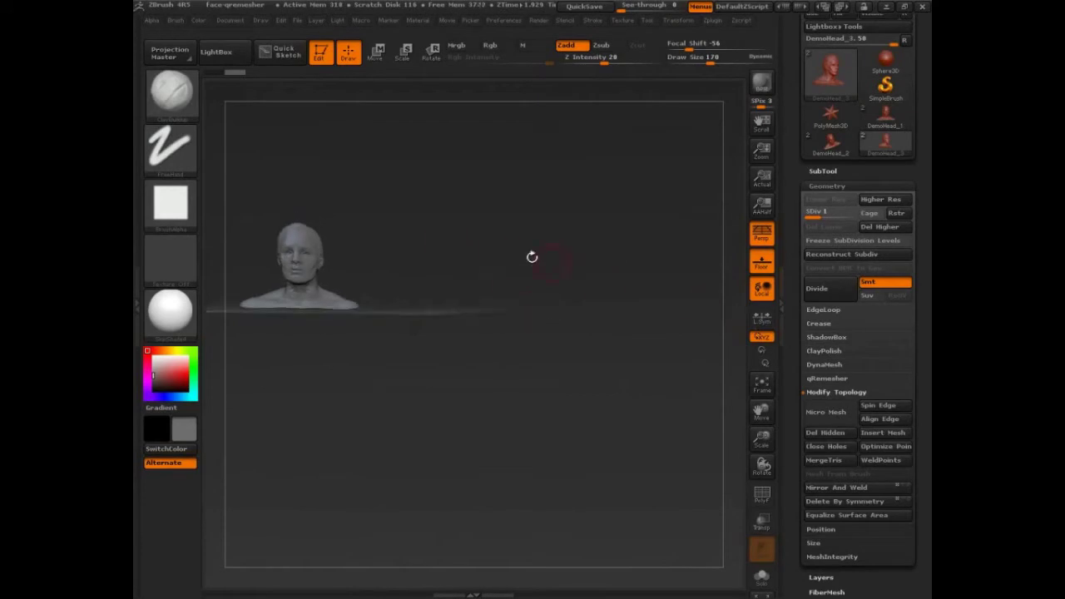
{"action": "left_click_drag", "start_coordinate": [531, 256], "coordinate": [522, 242], "text": "alt"}
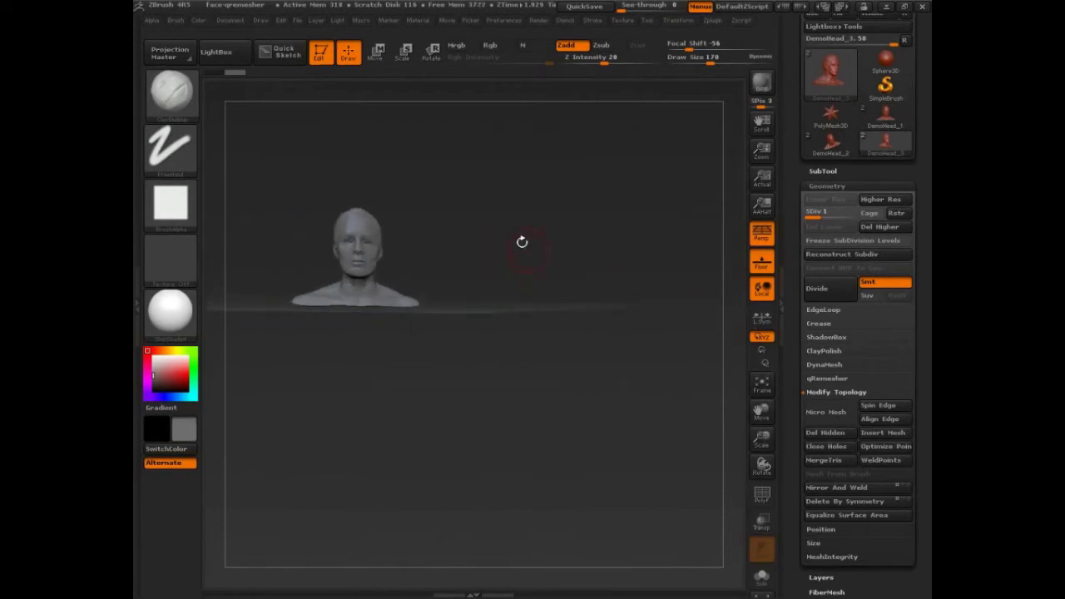
Step: Turn on Align To Object for the perspective camera and set the angle of view to 50
{"action": "left_click", "coordinate": [261, 20]}
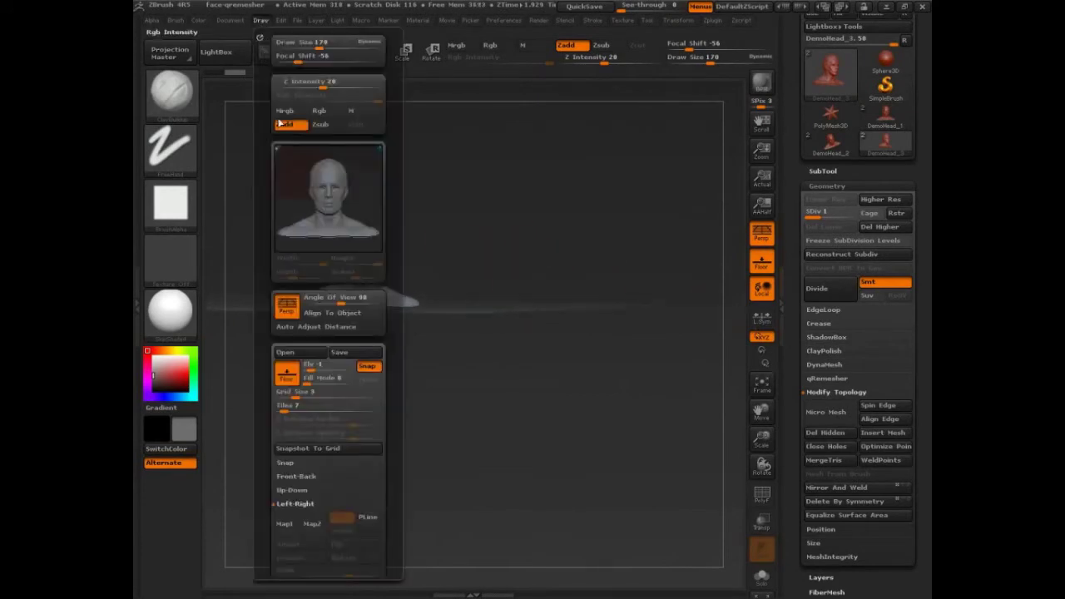
{"action": "left_click", "coordinate": [337, 317]}
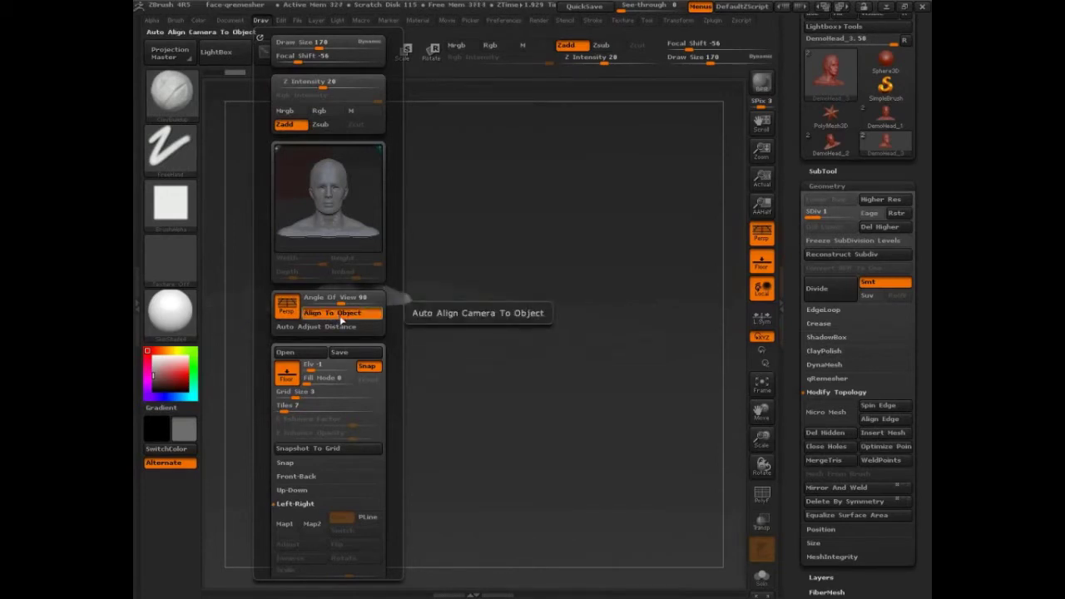
{"action": "type", "text": "50"}
{"action": "mouse_move", "coordinate": [463, 352]}
{"action": "left_mouse_down", "text": "shift"}
{"action": "mouse_move", "coordinate": [475, 382]}
{"action": "mouse_move", "coordinate": [493, 352]}
{"action": "mouse_move", "coordinate": [441, 367]}
{"action": "left_mouse_up", "text": "shift"}
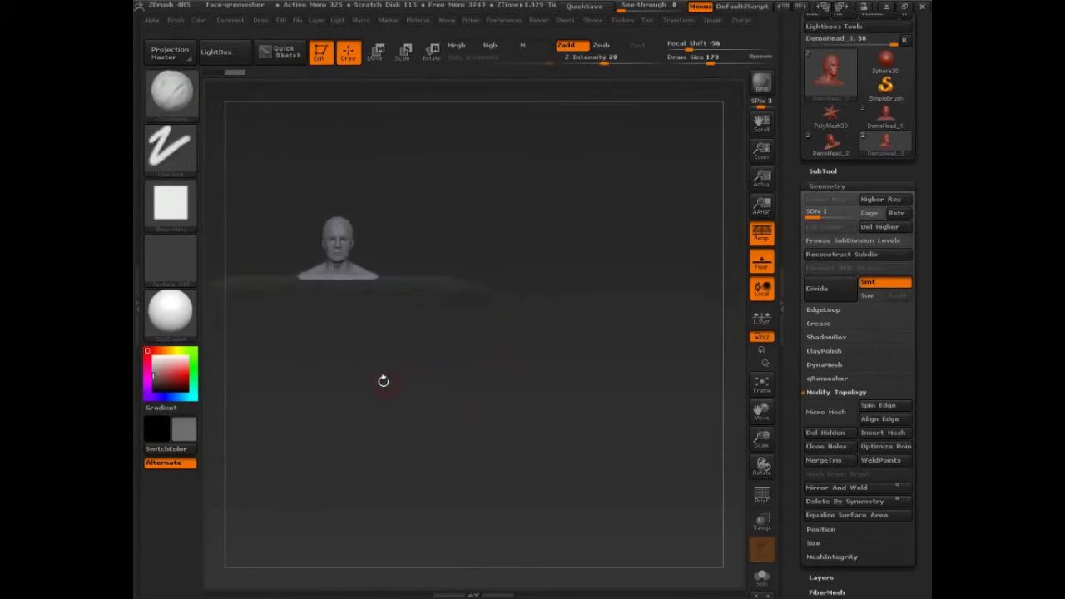
Step: Leave a canvas snapshot of the bust and set the live bust beside it to subdivision level 3
{"action": "key", "text": "shift+s"}
{"action": "left_click_drag", "start_coordinate": [383, 383], "coordinate": [523, 385], "text": "alt"}
{"action": "left_click", "coordinate": [848, 215]}
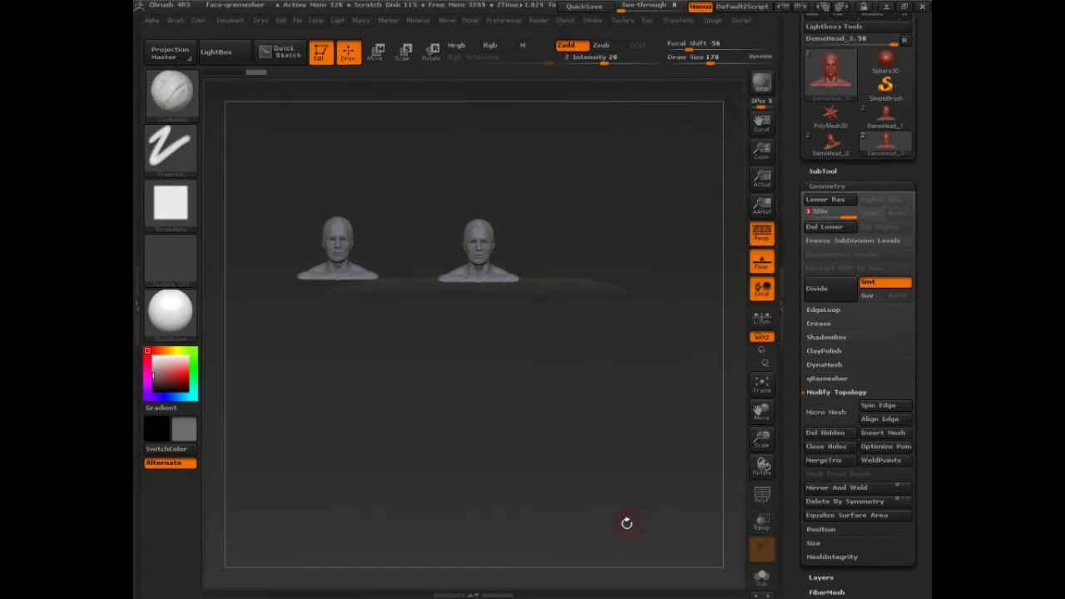
Step: Underline the snapshot and the live bust with temporary annotation strokes to compare them
{"action": "key", "text": "ctrl+shift"}
{"action": "mouse_move", "coordinate": [297, 314]}
{"action": "left_mouse_down"}
{"action": "mouse_move", "coordinate": [324, 325]}
{"action": "mouse_move", "coordinate": [340, 308]}
{"action": "mouse_move", "coordinate": [375, 316]}
{"action": "left_mouse_up"}
{"action": "mouse_move", "coordinate": [482, 306]}
{"action": "left_mouse_down"}
{"action": "mouse_move", "coordinate": [527, 330]}
{"action": "mouse_move", "coordinate": [556, 307]}
{"action": "left_mouse_up"}
Step: Frame the face in three-quarter view and set the brush draw size to 53
{"action": "left_click_drag", "start_coordinate": [574, 302], "coordinate": [572, 305]}
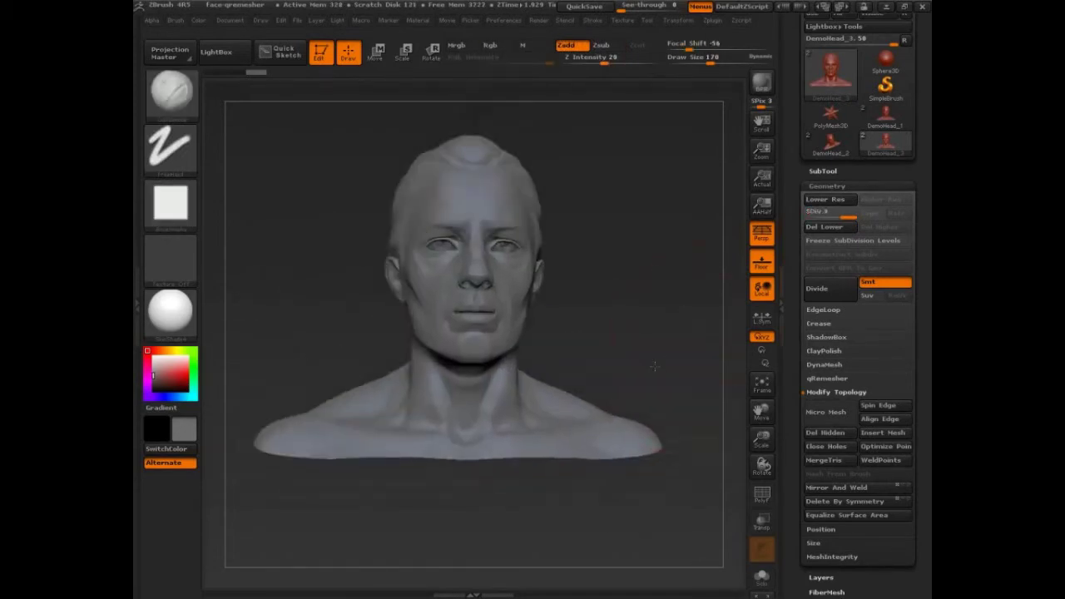
{"action": "mouse_move", "coordinate": [655, 366]}
{"action": "left_mouse_down"}
{"action": "mouse_move", "coordinate": [641, 333]}
{"action": "mouse_move", "coordinate": [687, 325]}
{"action": "mouse_move", "coordinate": [639, 404]}
{"action": "mouse_move", "coordinate": [673, 395]}
{"action": "mouse_move", "coordinate": [663, 418]}
{"action": "mouse_move", "coordinate": [646, 412]}
{"action": "mouse_move", "coordinate": [655, 449]}
{"action": "mouse_move", "coordinate": [649, 432]}
{"action": "mouse_move", "coordinate": [605, 473]}
{"action": "left_mouse_up"}
{"action": "key", "text": "s"}
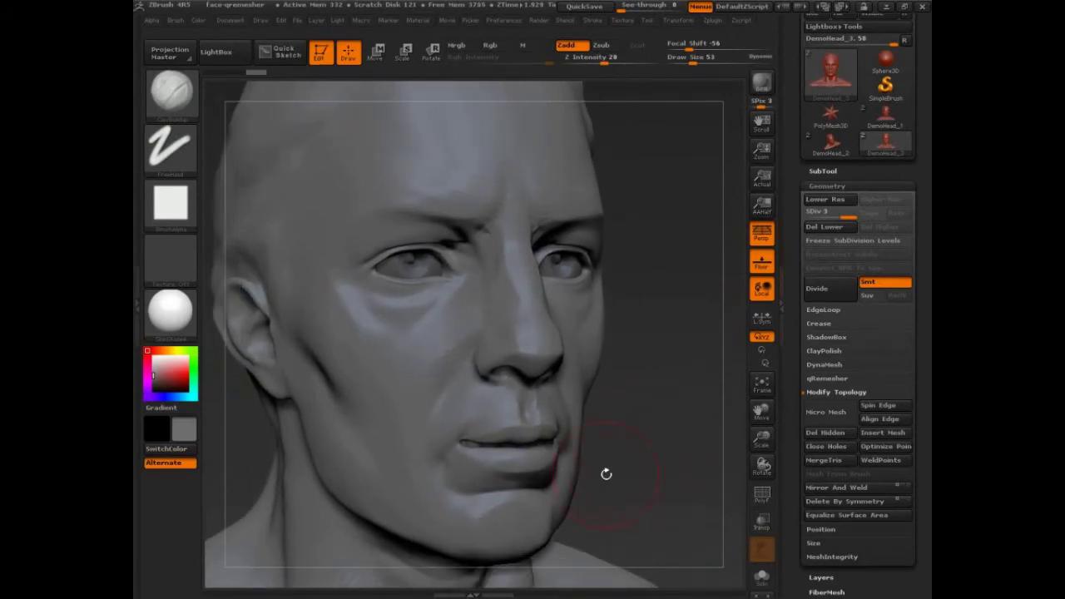
Step: Handwrite an artist's full name over the face as a temporary annotation
{"action": "key", "text": "ctrl+shift"}
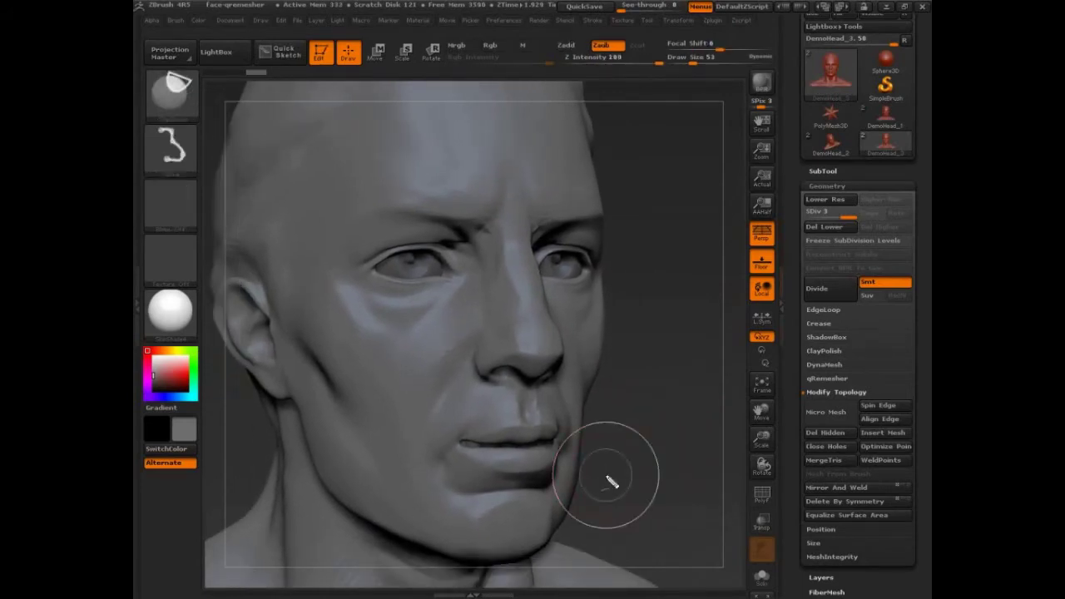
{"action": "mouse_move", "coordinate": [374, 173]}
{"action": "left_mouse_down"}
{"action": "mouse_move", "coordinate": [545, 153]}
{"action": "mouse_move", "coordinate": [586, 163]}
{"action": "mouse_move", "coordinate": [620, 150]}
{"action": "mouse_move", "coordinate": [677, 169]}
{"action": "mouse_move", "coordinate": [691, 141]}
{"action": "left_mouse_up"}
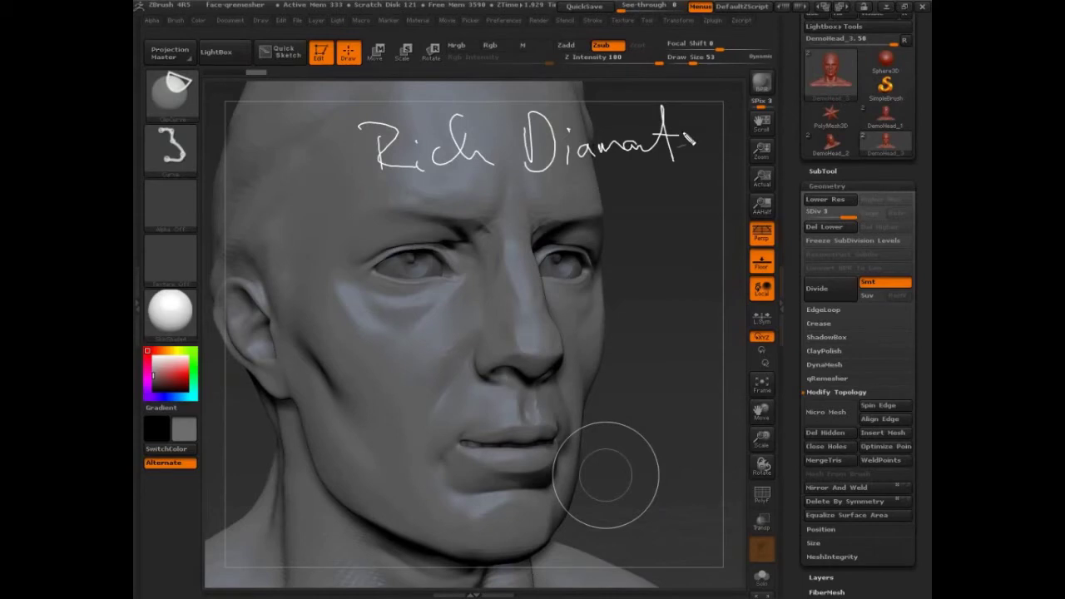
{"action": "mouse_move", "coordinate": [457, 273]}
{"action": "left_mouse_down"}
{"action": "mouse_move", "coordinate": [445, 253]}
{"action": "mouse_move", "coordinate": [375, 268]}
{"action": "mouse_move", "coordinate": [379, 279]}
{"action": "mouse_move", "coordinate": [459, 280]}
{"action": "mouse_move", "coordinate": [443, 287]}
{"action": "left_mouse_up"}
{"action": "mouse_move", "coordinate": [463, 176]}
{"action": "left_mouse_down"}
{"action": "mouse_move", "coordinate": [466, 215]}
{"action": "mouse_move", "coordinate": [542, 193]}
{"action": "mouse_move", "coordinate": [555, 219]}
{"action": "mouse_move", "coordinate": [574, 190]}
{"action": "mouse_move", "coordinate": [636, 201]}
{"action": "mouse_move", "coordinate": [726, 186]}
{"action": "mouse_move", "coordinate": [697, 251]}
{"action": "left_mouse_up"}
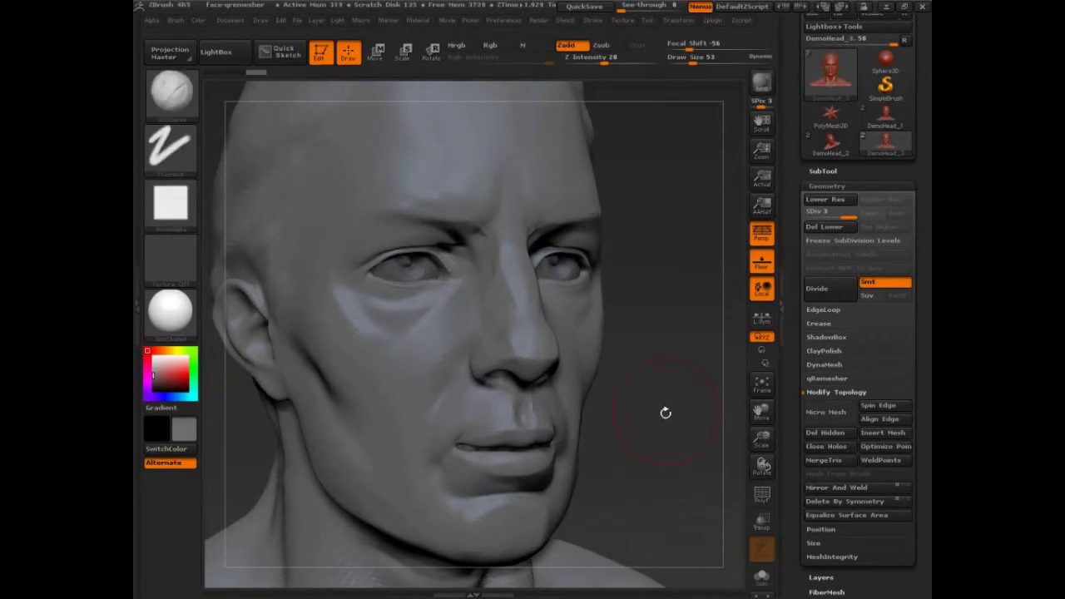
Step: Show the polygon wireframe around the eyes and nose and set the brush draw size to 14
{"action": "left_click_drag", "start_coordinate": [665, 408], "coordinate": [486, 297]}
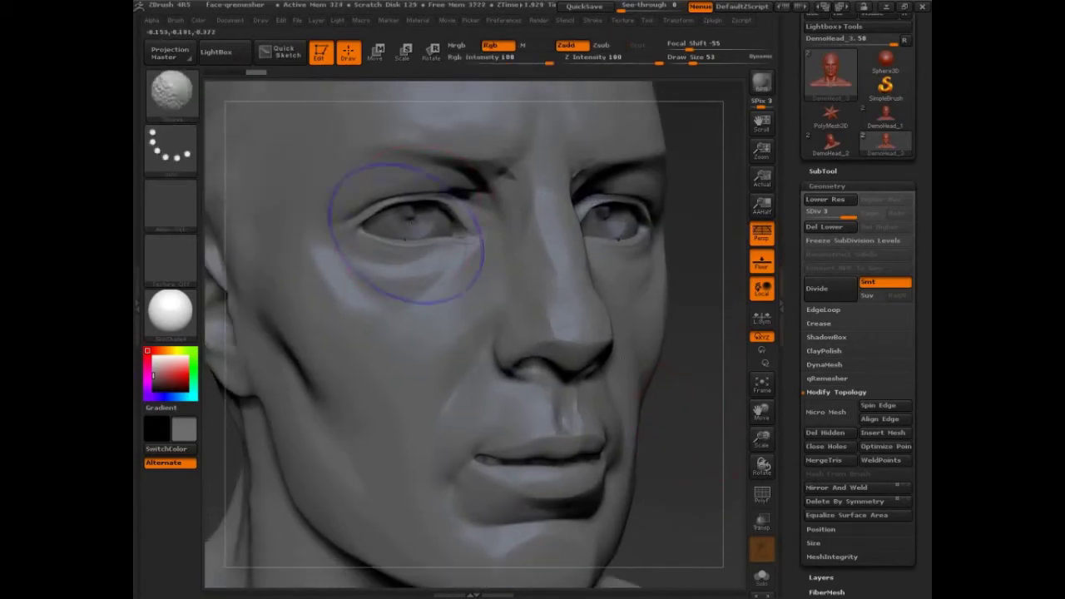
{"action": "key", "text": "shift+f"}
{"action": "key", "text": "s"}
{"action": "left_click_drag", "start_coordinate": [407, 198], "coordinate": [406, 198]}
{"action": "mouse_move", "coordinate": [722, 360]}
{"action": "left_mouse_down", "text": "alt"}
{"action": "mouse_move", "coordinate": [672, 333]}
{"action": "mouse_move", "coordinate": [681, 363]}
{"action": "mouse_move", "coordinate": [669, 508]}
{"action": "left_mouse_up", "text": "alt"}
{"action": "left_click_drag", "start_coordinate": [730, 371], "coordinate": [677, 522], "text": "alt"}
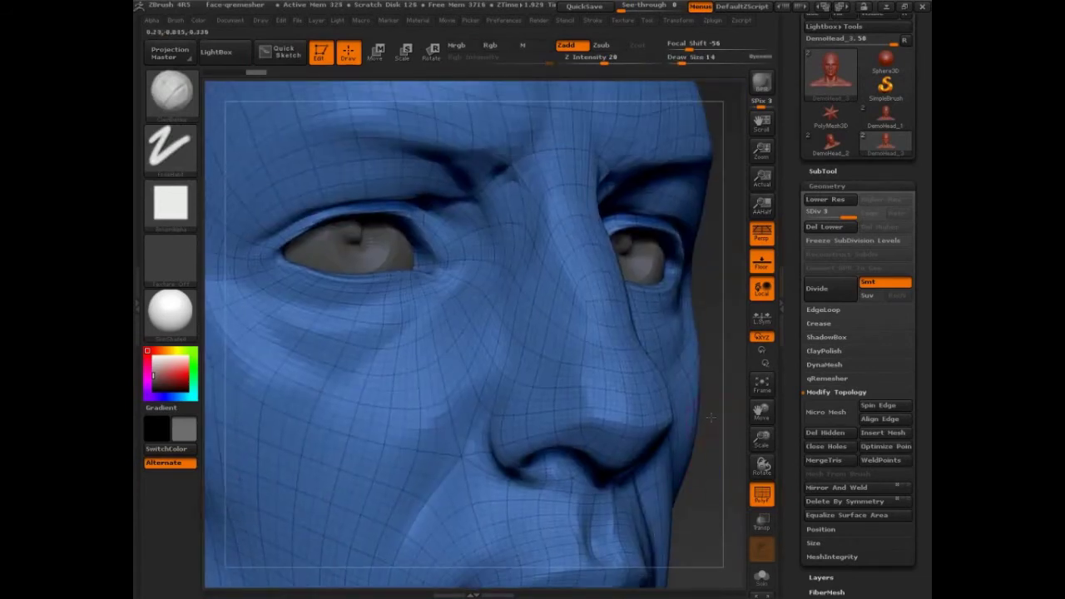
{"action": "left_click_drag", "start_coordinate": [712, 417], "coordinate": [723, 403]}
Step: Trace the edge of the nearer upper eyelid with white and red annotation lines and clear them
{"action": "key", "text": "b"}
{"action": "key", "text": "t"}
{"action": "key", "text": "o"}
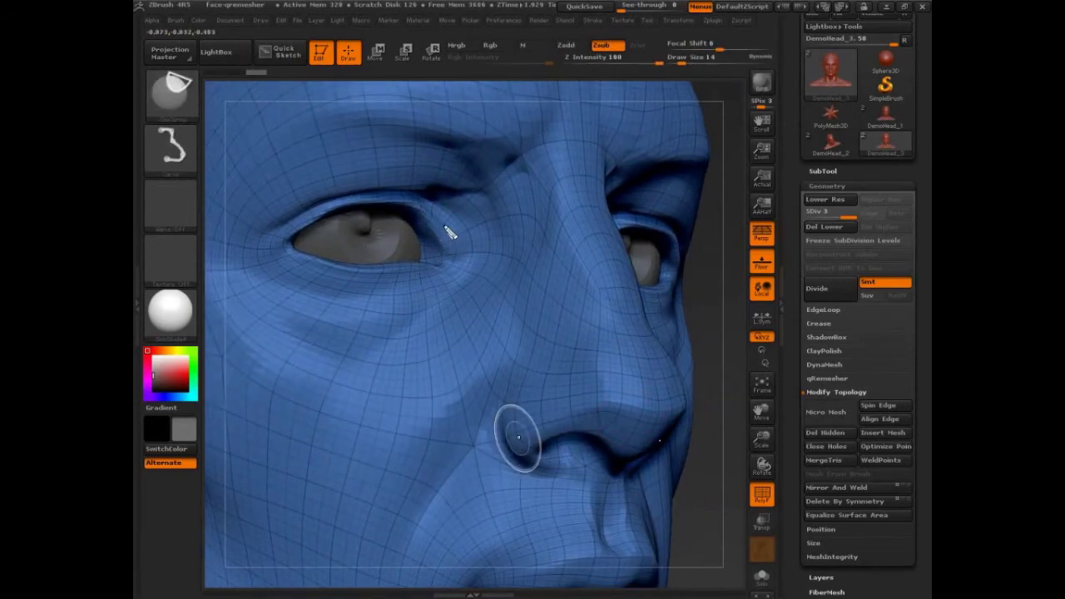
{"action": "mouse_move", "coordinate": [425, 211]}
{"action": "left_mouse_down"}
{"action": "mouse_move", "coordinate": [360, 208]}
{"action": "mouse_move", "coordinate": [283, 242]}
{"action": "mouse_move", "coordinate": [293, 256]}
{"action": "mouse_move", "coordinate": [321, 219]}
{"action": "left_mouse_up"}
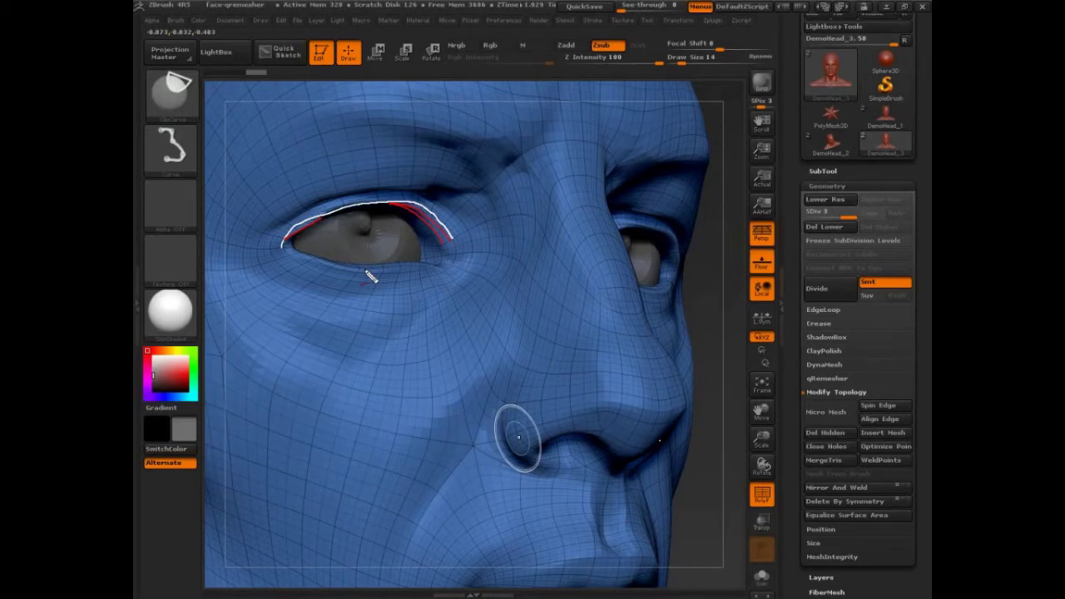
{"action": "key", "text": "Escape"}
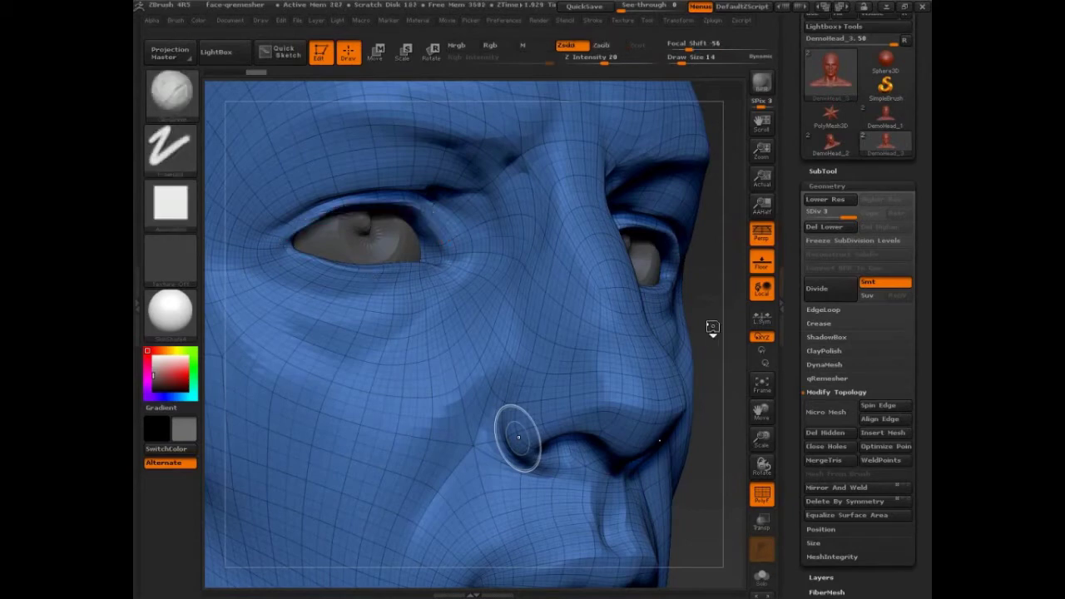
Step: Lower the head to subdivision level 1 to inspect the base topology around the eye
{"action": "left_click_drag", "start_coordinate": [713, 329], "coordinate": [711, 321]}
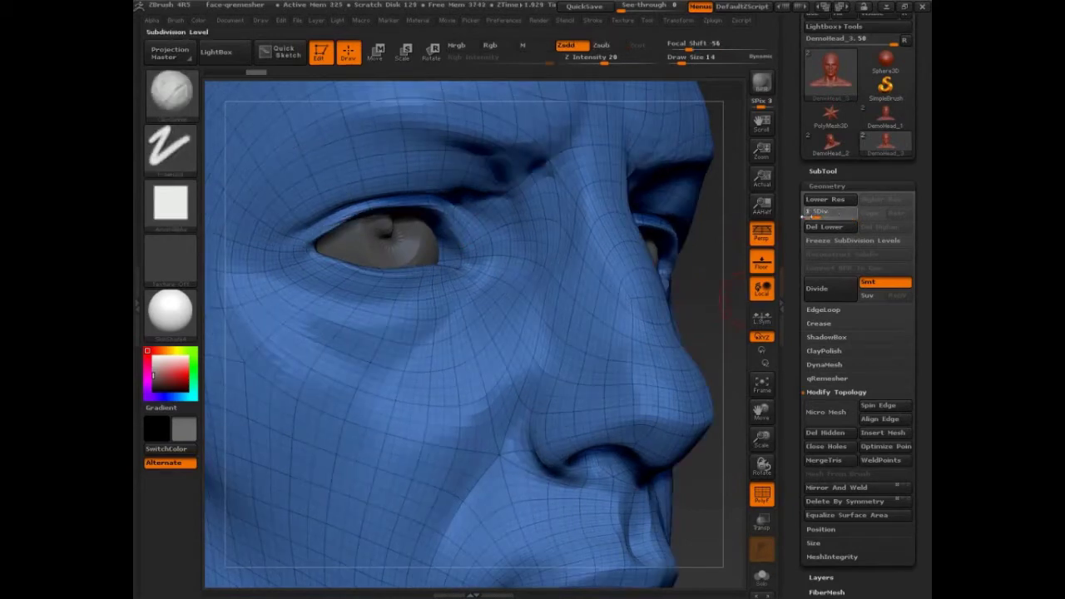
{"action": "key", "text": "shift+d"}
{"action": "key", "text": "shift+d"}
{"action": "left_click_drag", "start_coordinate": [703, 285], "coordinate": [665, 285]}
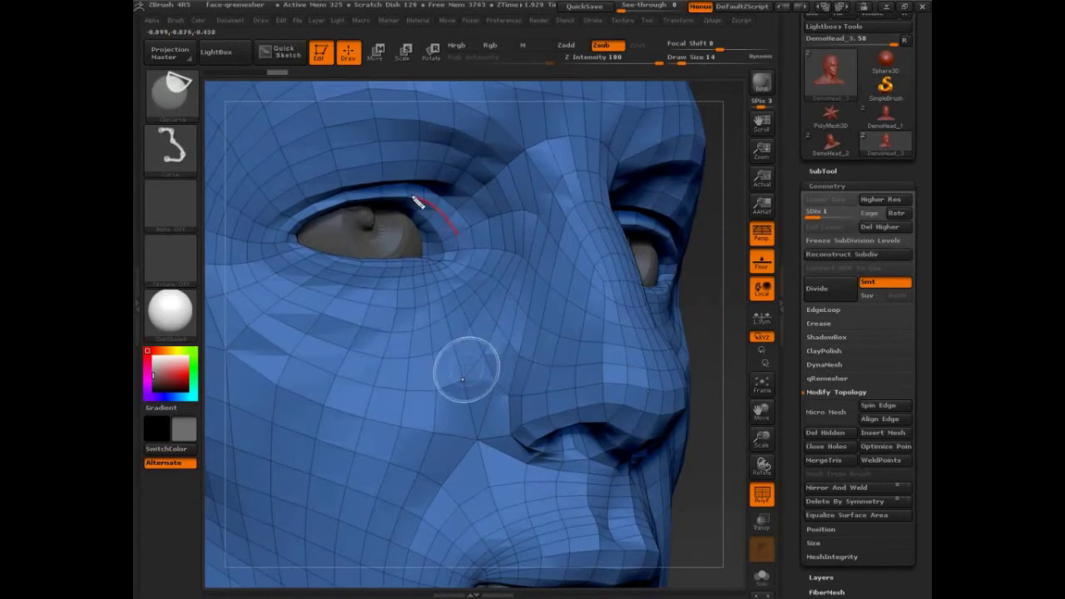
Step: Annotate the upper eyelid edge with a red curve and arrows pointing above and below it, and clear the marks
{"action": "mouse_move", "coordinate": [412, 197]}
{"action": "left_mouse_down"}
{"action": "mouse_move", "coordinate": [321, 219]}
{"action": "mouse_move", "coordinate": [285, 262]}
{"action": "mouse_move", "coordinate": [281, 291]}
{"action": "left_mouse_up"}
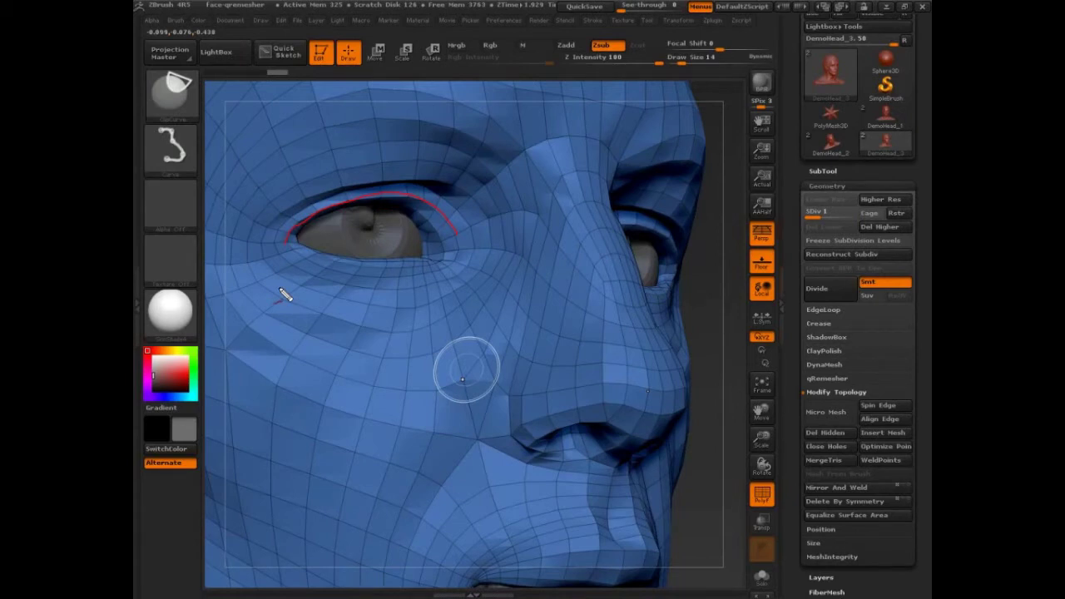
{"action": "mouse_move", "coordinate": [373, 189]}
{"action": "left_mouse_down"}
{"action": "mouse_move", "coordinate": [393, 161]}
{"action": "mouse_move", "coordinate": [372, 227]}
{"action": "mouse_move", "coordinate": [382, 229]}
{"action": "left_mouse_up"}
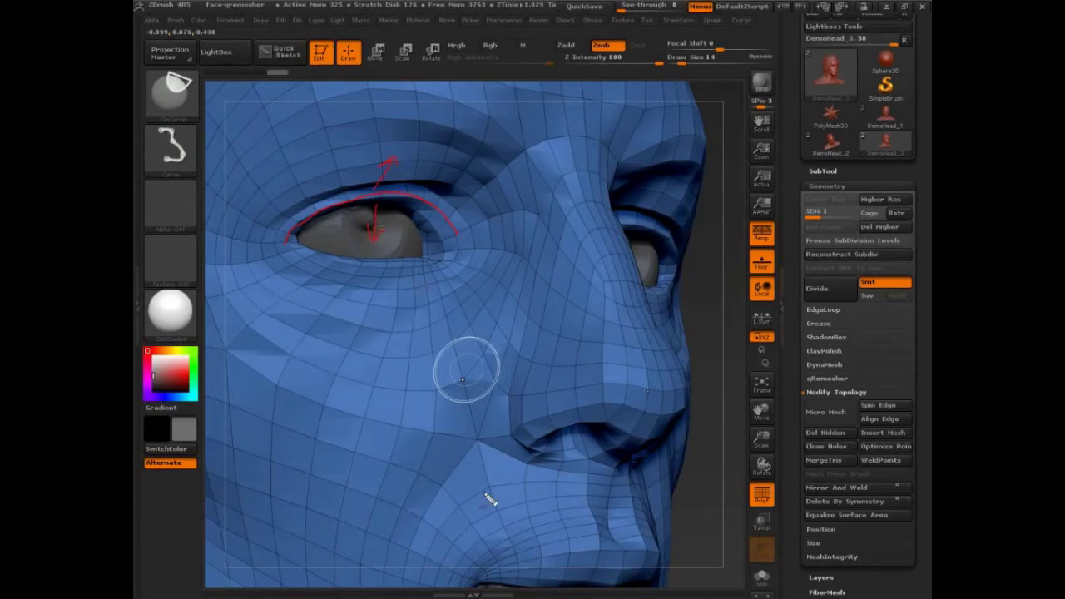
{"action": "key", "text": "Escape"}
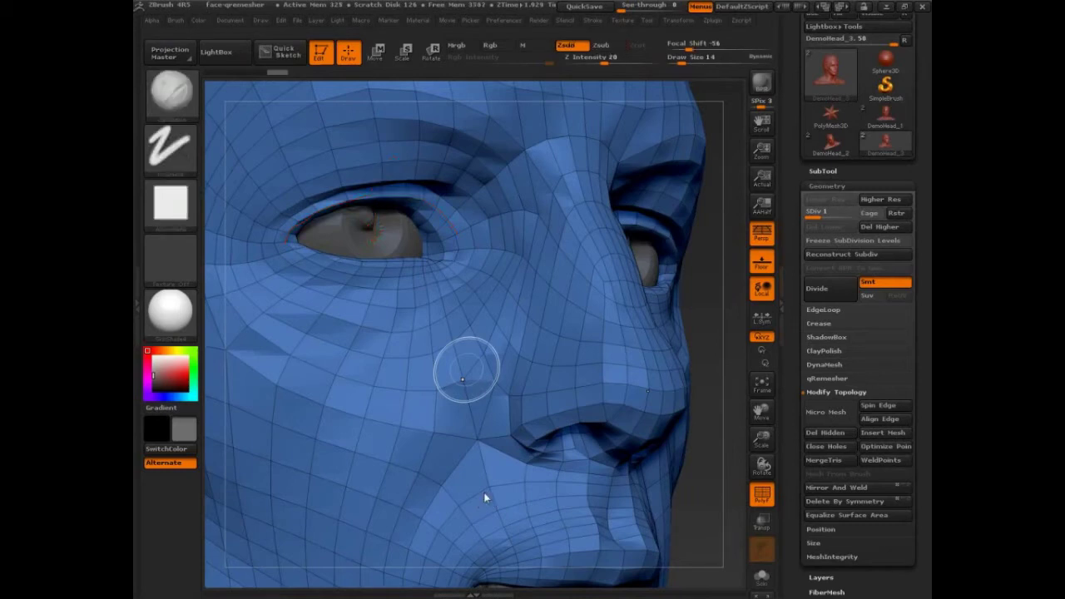
Step: Set the head's subdivision level to 3
{"action": "left_click", "coordinate": [820, 214]}
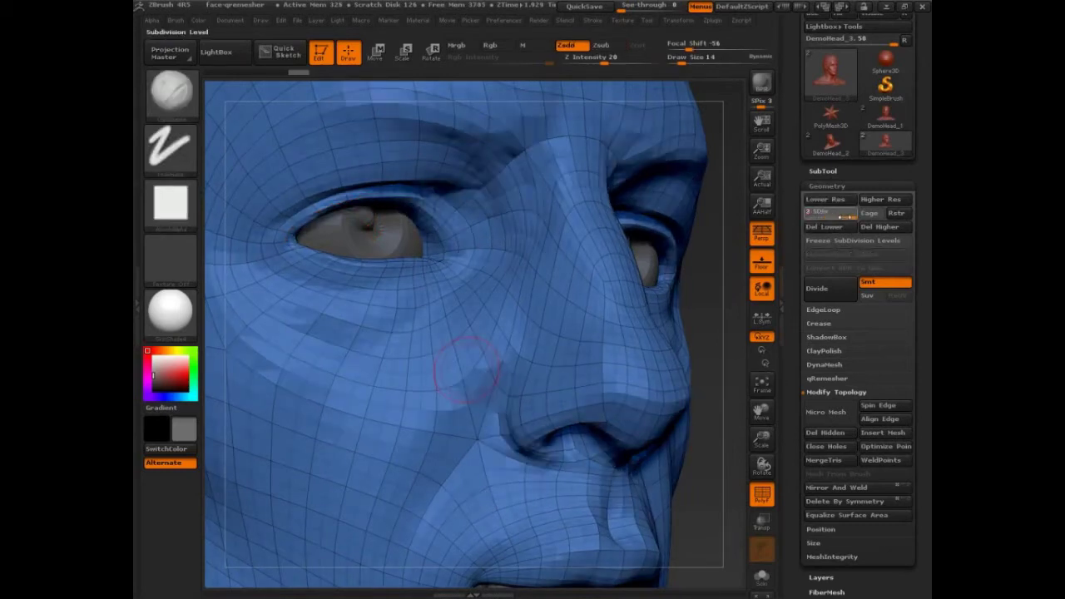
Step: Raise the head to its highest subdivision level and hide the polygon wireframe for sculpting around the nearer eye
{"action": "key", "text": "d"}
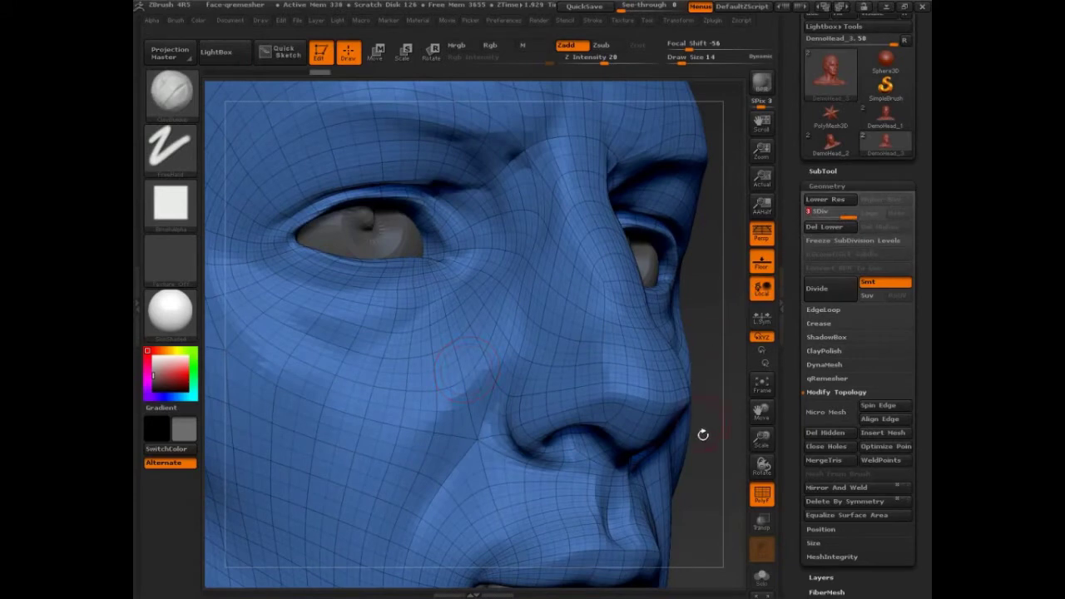
{"action": "left_click_drag", "start_coordinate": [714, 468], "coordinate": [708, 453]}
{"action": "key", "text": "s"}
{"action": "left_click_drag", "start_coordinate": [340, 265], "coordinate": [331, 264]}
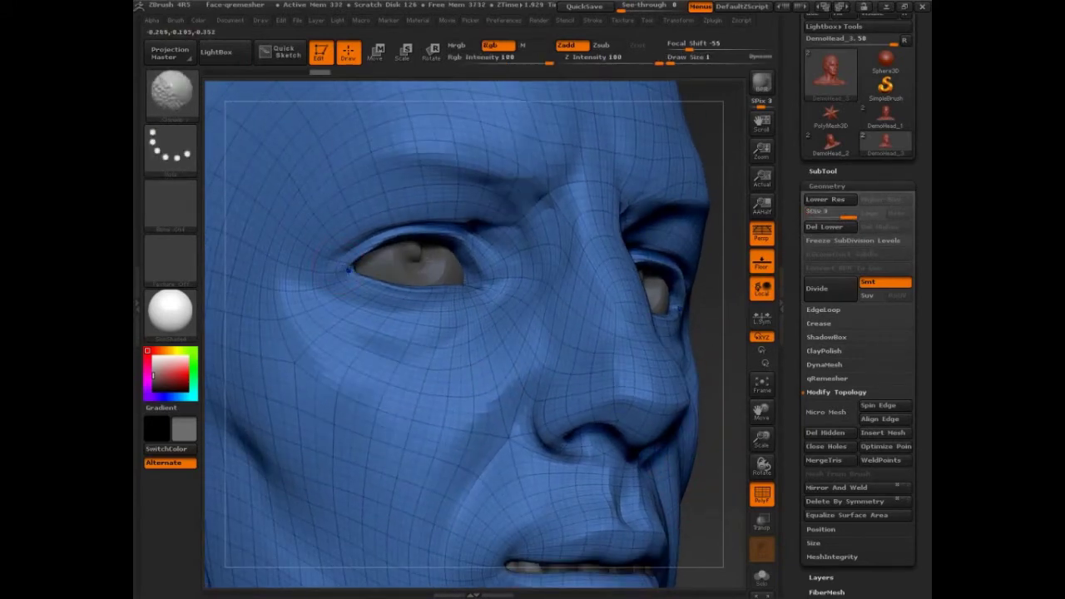
{"action": "key", "text": "shift+f"}
Step: Sculpt along the outer corner and lower lid of the nearer eye with a small Standard brush
{"action": "key", "text": "b"}
{"action": "key", "text": "s"}
{"action": "key", "text": "t"}
{"action": "key", "text": "s"}
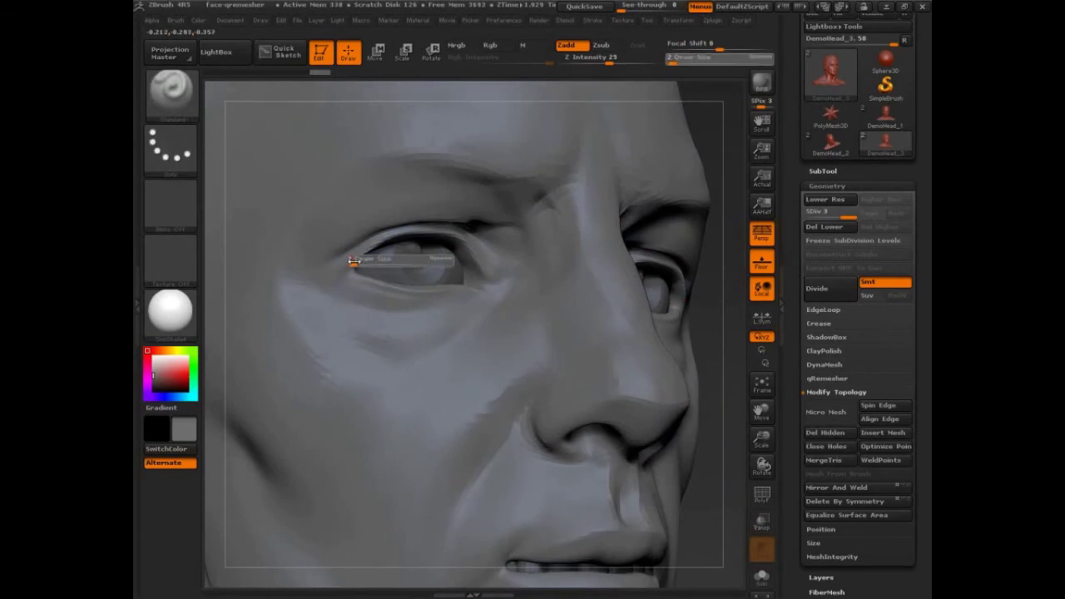
{"action": "left_click_drag", "start_coordinate": [350, 261], "coordinate": [323, 283]}
{"action": "key", "text": "bracketleft"}
{"action": "key", "text": "s"}
{"action": "left_click", "coordinate": [457, 285]}
Step: Smooth away the eyelid forms of the nearer eye, enlarging the draw size to 59
{"action": "left_click_drag", "start_coordinate": [727, 242], "coordinate": [685, 240], "text": "alt"}
{"action": "key", "text": "s"}
{"action": "left_click", "coordinate": [426, 210]}
{"action": "left_click_drag", "start_coordinate": [431, 219], "coordinate": [333, 229]}
{"action": "key", "text": "s"}
{"action": "left_click", "coordinate": [372, 220]}
{"action": "mouse_move", "coordinate": [649, 265]}
{"action": "left_mouse_down"}
{"action": "mouse_move", "coordinate": [696, 291]}
{"action": "mouse_move", "coordinate": [691, 309]}
{"action": "left_mouse_up"}
{"action": "key", "text": "s"}
{"action": "left_click", "coordinate": [382, 240]}
{"action": "mouse_move", "coordinate": [392, 235]}
{"action": "left_mouse_down", "text": "shift"}
{"action": "mouse_move", "coordinate": [370, 219]}
{"action": "mouse_move", "coordinate": [404, 210]}
{"action": "left_mouse_up", "text": "shift"}
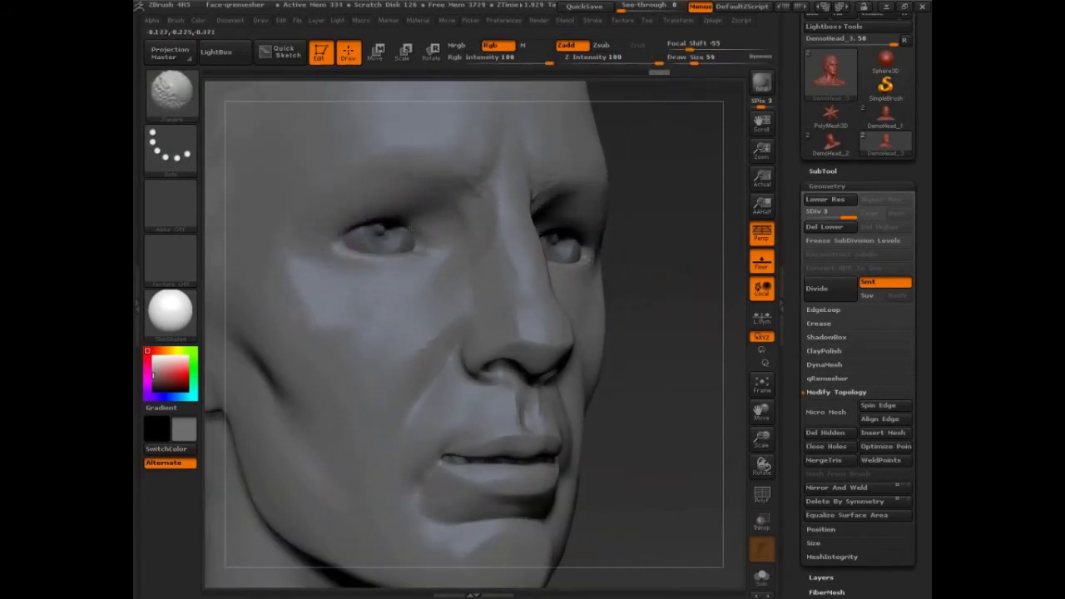
Step: Rebuild the upper eyelid fold and brow of the nearer eye with the ClayBuildup brush, reducing the draw size to 39
{"action": "key", "text": "shift"}
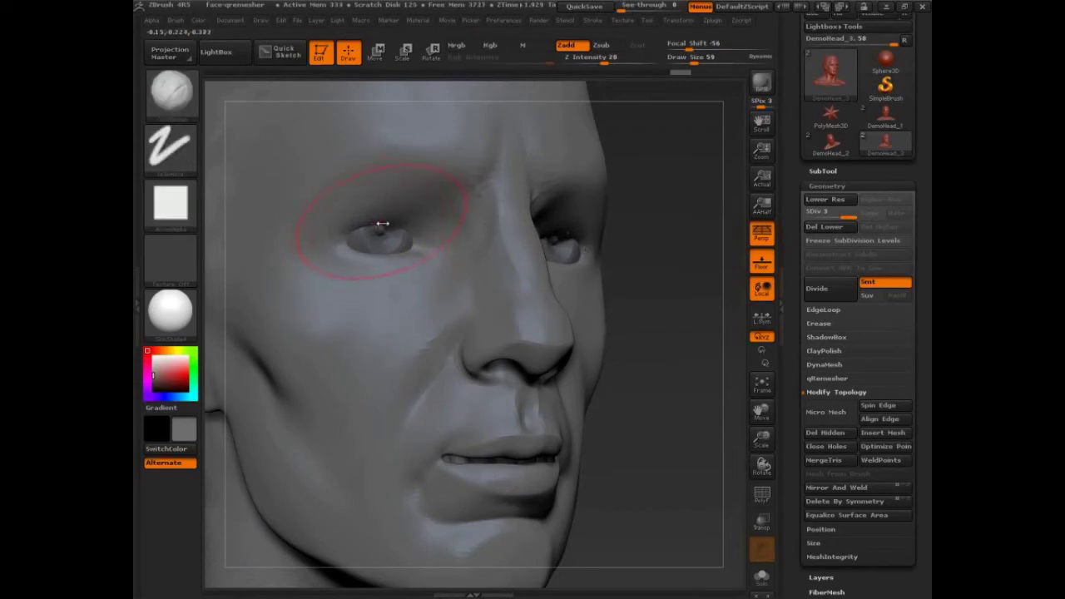
{"action": "key", "text": "s"}
{"action": "mouse_move", "coordinate": [381, 224]}
{"action": "left_mouse_down"}
{"action": "mouse_move", "coordinate": [371, 225]}
{"action": "mouse_move", "coordinate": [396, 223]}
{"action": "mouse_move", "coordinate": [411, 248]}
{"action": "mouse_move", "coordinate": [440, 218]}
{"action": "mouse_move", "coordinate": [415, 191]}
{"action": "mouse_move", "coordinate": [438, 219]}
{"action": "mouse_move", "coordinate": [416, 200]}
{"action": "mouse_move", "coordinate": [432, 204]}
{"action": "left_mouse_up"}
{"action": "key", "text": "s"}
{"action": "key", "text": "s"}
{"action": "key", "text": "s"}
{"action": "key", "text": "s"}
{"action": "mouse_move", "coordinate": [438, 209]}
{"action": "left_mouse_down"}
{"action": "mouse_move", "coordinate": [447, 209]}
{"action": "mouse_move", "coordinate": [419, 185]}
{"action": "mouse_move", "coordinate": [443, 166]}
{"action": "mouse_move", "coordinate": [426, 151]}
{"action": "mouse_move", "coordinate": [449, 177]}
{"action": "mouse_move", "coordinate": [420, 150]}
{"action": "mouse_move", "coordinate": [323, 221]}
{"action": "mouse_move", "coordinate": [311, 214]}
{"action": "mouse_move", "coordinate": [304, 173]}
{"action": "mouse_move", "coordinate": [311, 193]}
{"action": "left_mouse_up"}
{"action": "key", "text": "s"}
{"action": "key", "text": "s"}
{"action": "key", "text": "s"}
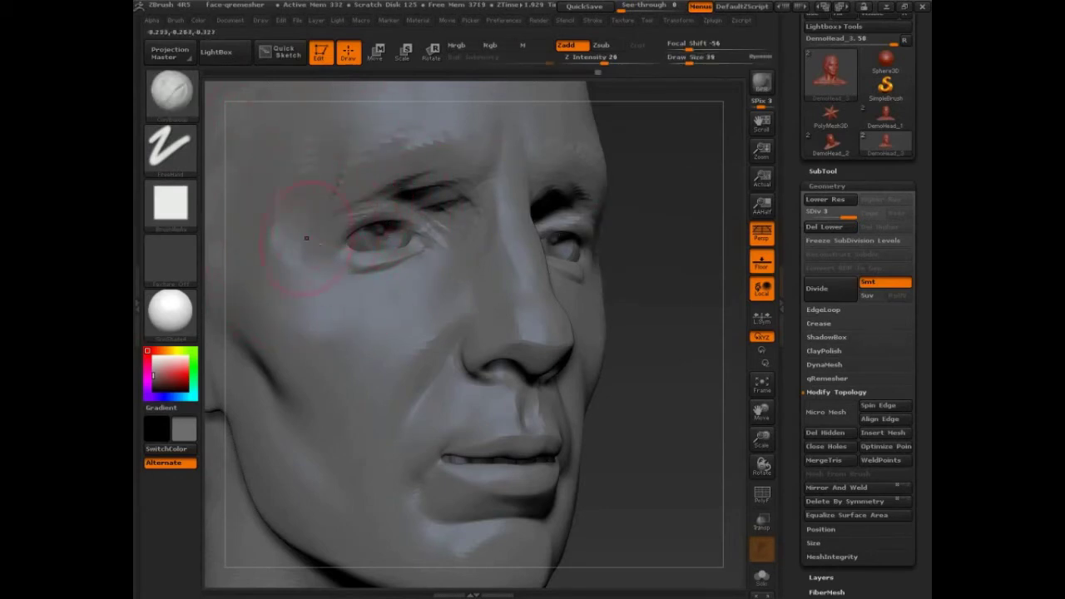
Step: Refine the upper lid edge, lower lid and inner corner of the nearer eye with ClayBuildup at draw size 13
{"action": "key", "text": "s"}
{"action": "mouse_move", "coordinate": [351, 223]}
{"action": "left_mouse_down"}
{"action": "mouse_move", "coordinate": [327, 223]}
{"action": "mouse_move", "coordinate": [388, 217]}
{"action": "left_mouse_up"}
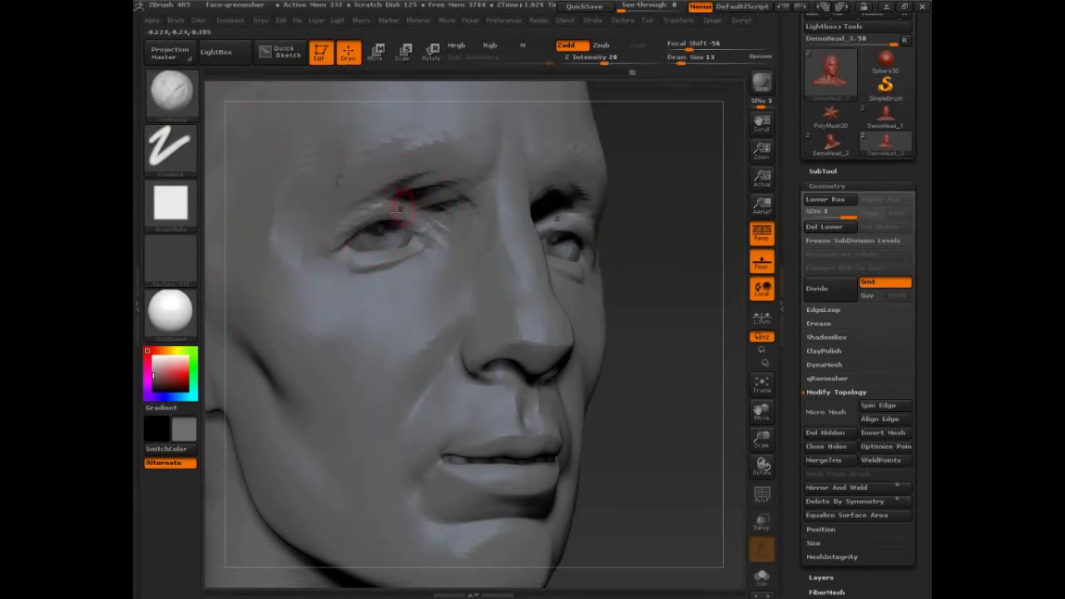
{"action": "mouse_move", "coordinate": [337, 248]}
{"action": "left_mouse_down"}
{"action": "mouse_move", "coordinate": [388, 218]}
{"action": "mouse_move", "coordinate": [341, 242]}
{"action": "mouse_move", "coordinate": [377, 257]}
{"action": "left_mouse_up"}
{"action": "mouse_move", "coordinate": [438, 233]}
{"action": "left_mouse_down"}
{"action": "mouse_move", "coordinate": [409, 201]}
{"action": "mouse_move", "coordinate": [453, 207]}
{"action": "left_mouse_up"}
Step: Build up the brow, outer lid fold and under-eye bag with ClayBuildup at draw size 26
{"action": "key", "text": "s"}
{"action": "left_click_drag", "start_coordinate": [403, 184], "coordinate": [449, 188]}
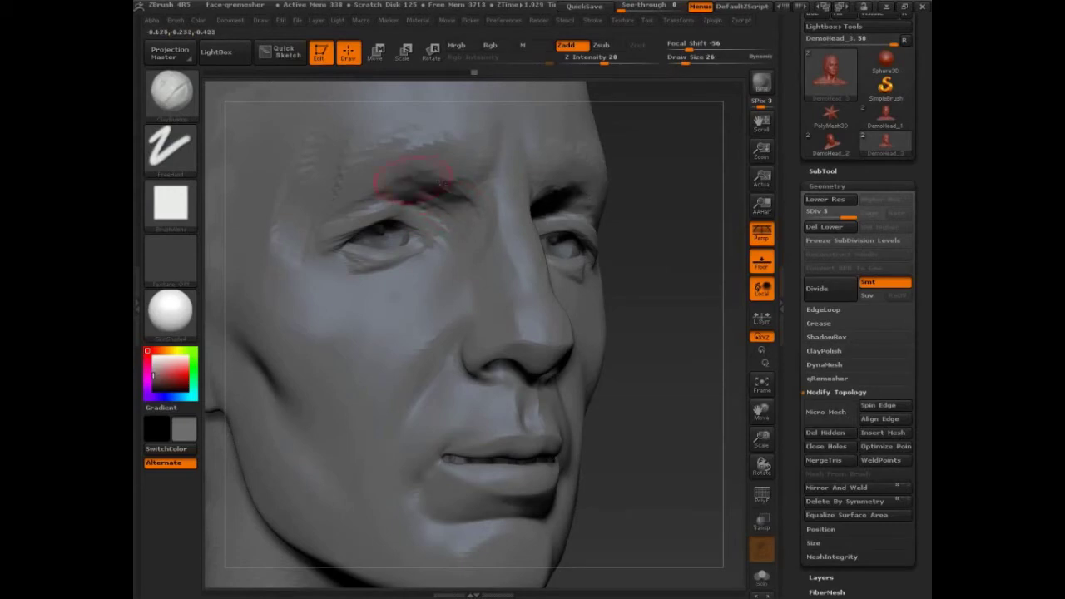
{"action": "mouse_move", "coordinate": [401, 148]}
{"action": "left_mouse_down"}
{"action": "mouse_move", "coordinate": [424, 150]}
{"action": "mouse_move", "coordinate": [386, 162]}
{"action": "mouse_move", "coordinate": [353, 210]}
{"action": "mouse_move", "coordinate": [349, 166]}
{"action": "mouse_move", "coordinate": [316, 218]}
{"action": "left_mouse_up"}
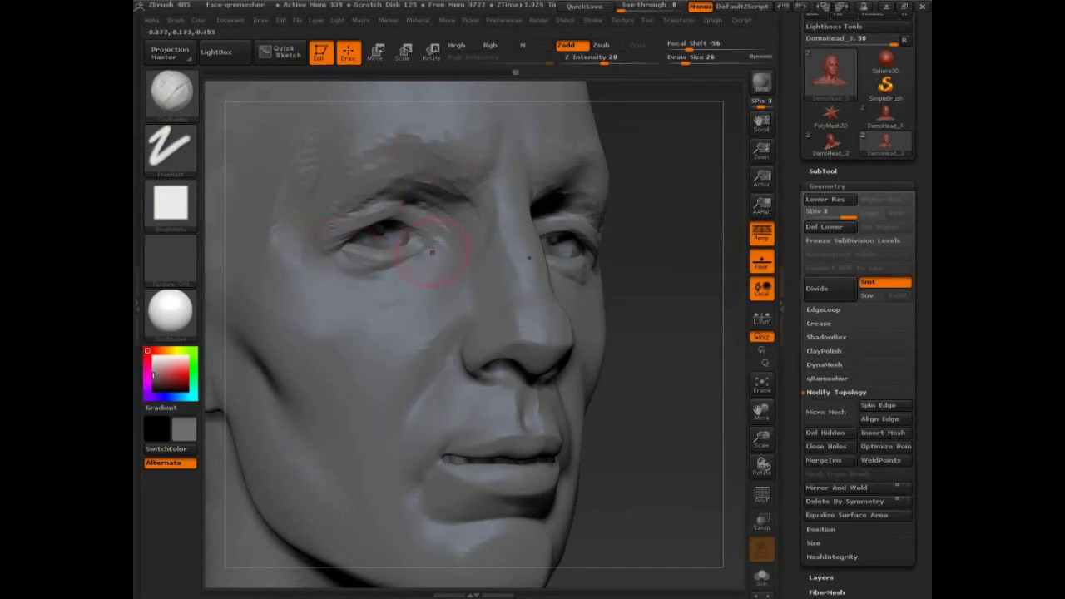
{"action": "mouse_move", "coordinate": [433, 273]}
{"action": "left_mouse_down"}
{"action": "mouse_move", "coordinate": [353, 304]}
{"action": "mouse_move", "coordinate": [410, 299]}
{"action": "left_mouse_up"}
{"action": "left_click_drag", "start_coordinate": [680, 299], "coordinate": [710, 309]}
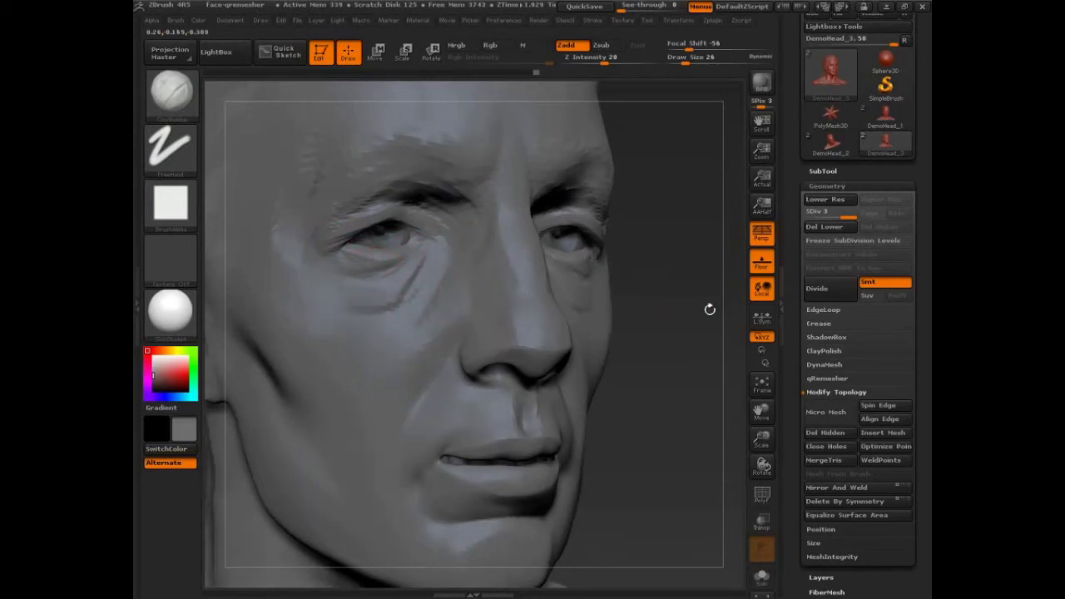
Step: Show the wireframe, annotate the nearer eyelids with red lines along their edges and green strokes crossing them, and clear the marks
{"action": "left_click", "coordinate": [762, 493]}
{"action": "mouse_move", "coordinate": [657, 391]}
{"action": "left_mouse_down"}
{"action": "mouse_move", "coordinate": [672, 425]}
{"action": "mouse_move", "coordinate": [665, 441]}
{"action": "left_mouse_up"}
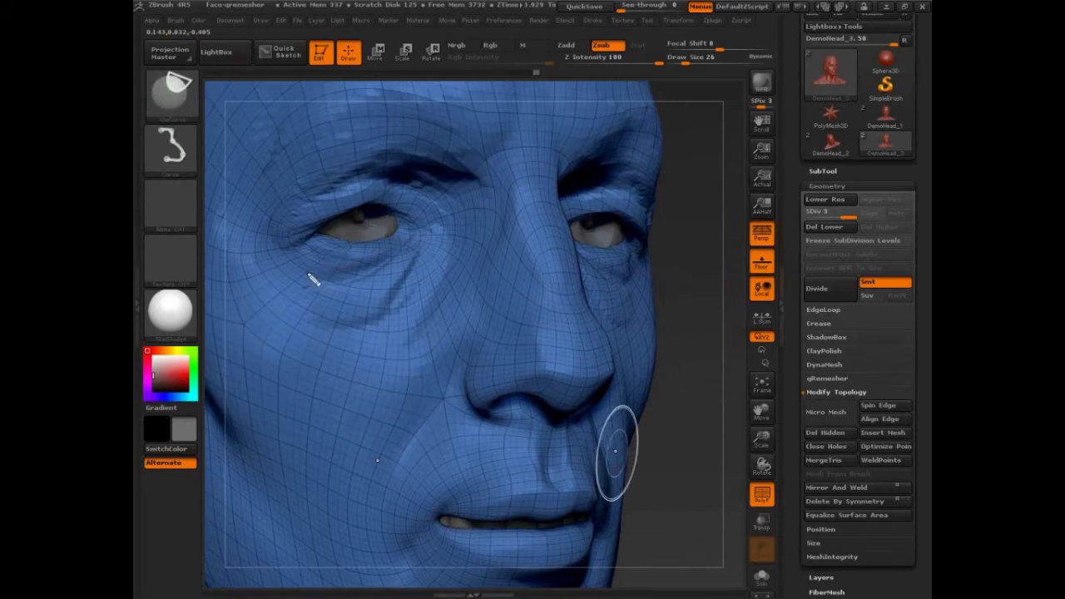
{"action": "mouse_move", "coordinate": [306, 273]}
{"action": "left_mouse_down"}
{"action": "mouse_move", "coordinate": [323, 252]}
{"action": "mouse_move", "coordinate": [396, 246]}
{"action": "left_mouse_up"}
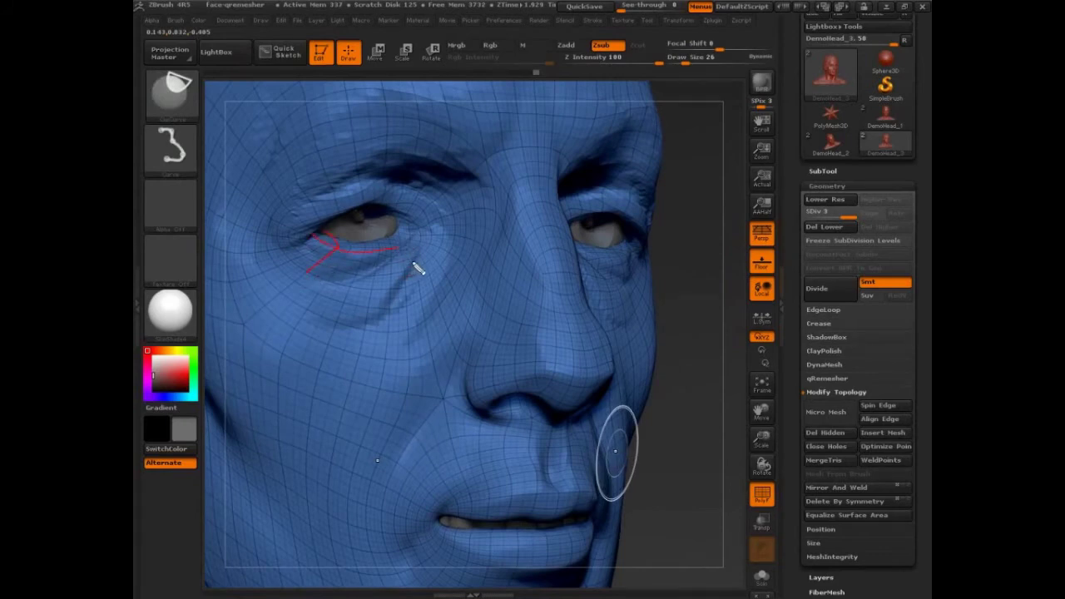
{"action": "mouse_move", "coordinate": [317, 253]}
{"action": "left_mouse_down"}
{"action": "mouse_move", "coordinate": [356, 254]}
{"action": "mouse_move", "coordinate": [400, 207]}
{"action": "mouse_move", "coordinate": [409, 219]}
{"action": "mouse_move", "coordinate": [360, 212]}
{"action": "mouse_move", "coordinate": [312, 225]}
{"action": "mouse_move", "coordinate": [329, 221]}
{"action": "mouse_move", "coordinate": [268, 254]}
{"action": "mouse_move", "coordinate": [308, 255]}
{"action": "mouse_move", "coordinate": [329, 232]}
{"action": "mouse_move", "coordinate": [340, 244]}
{"action": "mouse_move", "coordinate": [298, 275]}
{"action": "left_mouse_up"}
{"action": "mouse_move", "coordinate": [350, 236]}
{"action": "left_mouse_down"}
{"action": "mouse_move", "coordinate": [334, 267]}
{"action": "mouse_move", "coordinate": [350, 288]}
{"action": "mouse_move", "coordinate": [374, 280]}
{"action": "left_mouse_up"}
{"action": "left_click_drag", "start_coordinate": [391, 214], "coordinate": [420, 221]}
{"action": "mouse_move", "coordinate": [363, 181]}
{"action": "left_mouse_down"}
{"action": "mouse_move", "coordinate": [366, 208]}
{"action": "mouse_move", "coordinate": [331, 224]}
{"action": "left_mouse_up"}
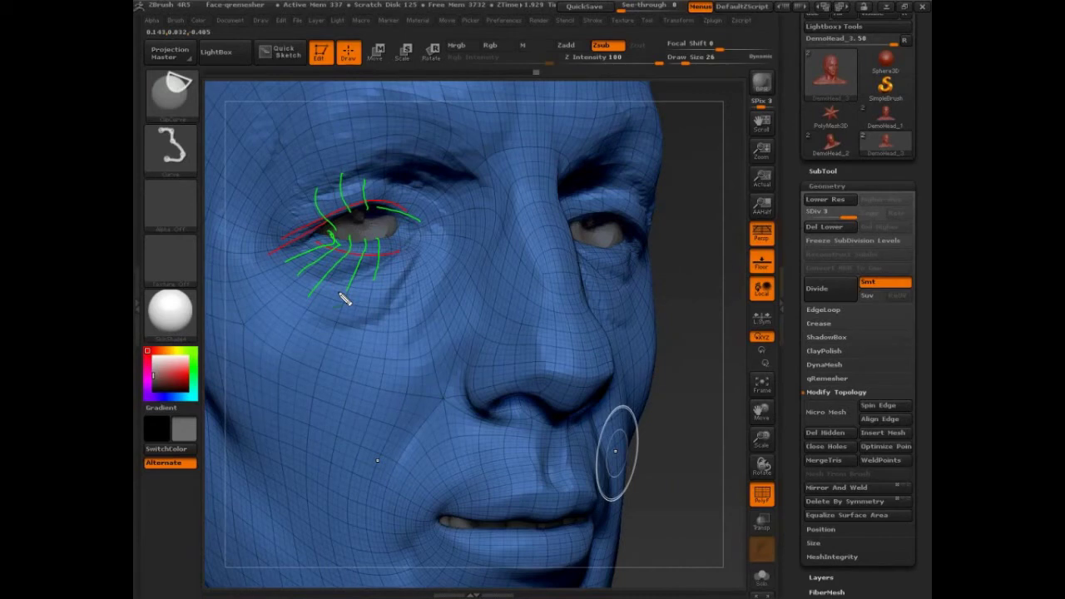
{"action": "key", "text": "Escape"}
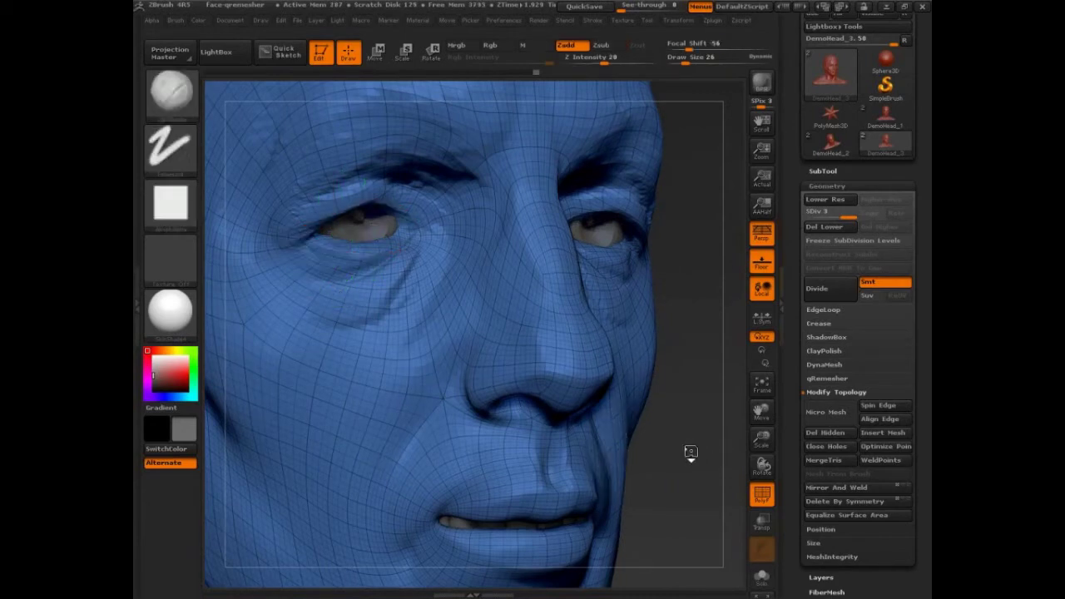
Step: Hide the wireframe, frame the whole face, and write green notes reading "Clay" with an arrow down to "plaster"
{"action": "left_click_drag", "start_coordinate": [692, 452], "coordinate": [675, 432], "text": "alt"}
{"action": "key", "text": "shift+f"}
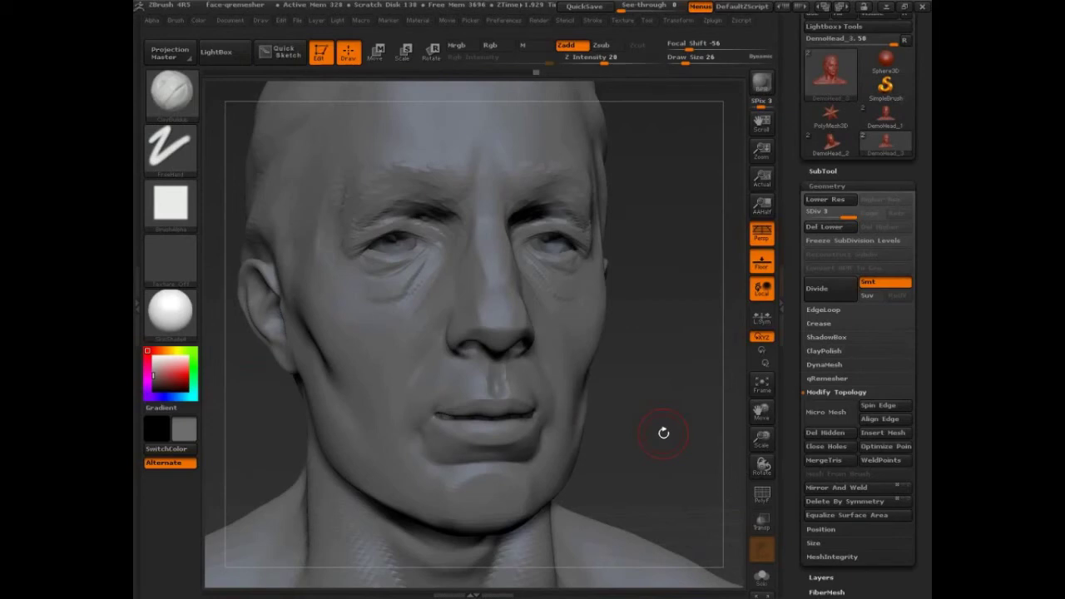
{"action": "key", "text": "ctrl+shift"}
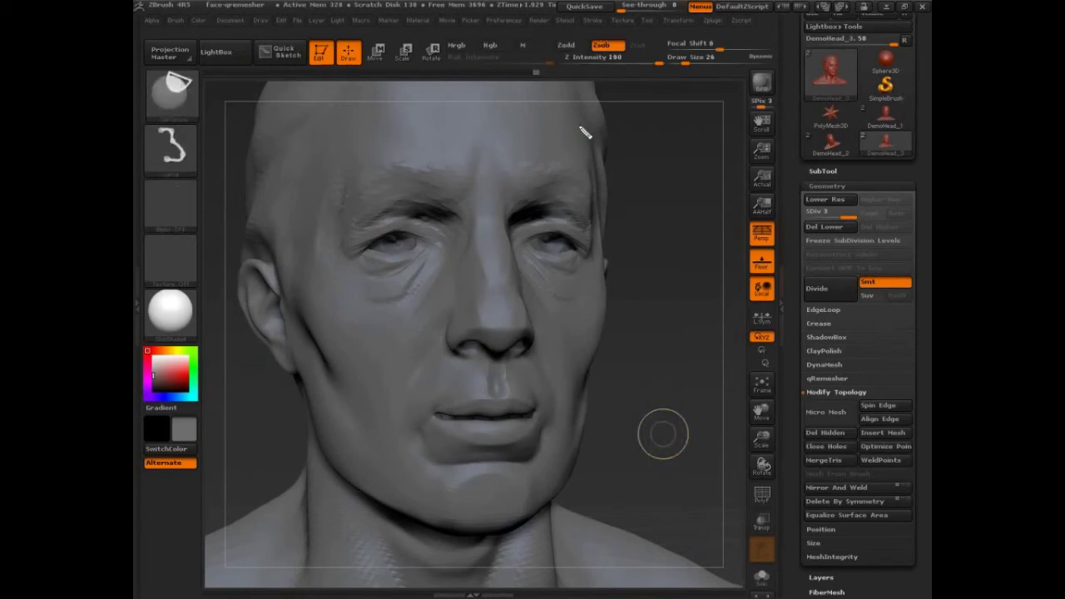
{"action": "left_click_drag", "start_coordinate": [580, 122], "coordinate": [582, 152]}
{"action": "mouse_move", "coordinate": [595, 98]}
{"action": "left_mouse_down"}
{"action": "mouse_move", "coordinate": [597, 156]}
{"action": "mouse_move", "coordinate": [659, 153]}
{"action": "left_mouse_up"}
{"action": "mouse_move", "coordinate": [671, 131]}
{"action": "left_mouse_down"}
{"action": "mouse_move", "coordinate": [671, 178]}
{"action": "mouse_move", "coordinate": [617, 219]}
{"action": "left_mouse_up"}
{"action": "left_click_drag", "start_coordinate": [606, 187], "coordinate": [632, 203]}
{"action": "left_click_drag", "start_coordinate": [566, 233], "coordinate": [639, 246]}
{"action": "mouse_move", "coordinate": [654, 208]}
{"action": "left_mouse_down"}
{"action": "mouse_move", "coordinate": [677, 238]}
{"action": "mouse_move", "coordinate": [712, 248]}
{"action": "left_mouse_up"}
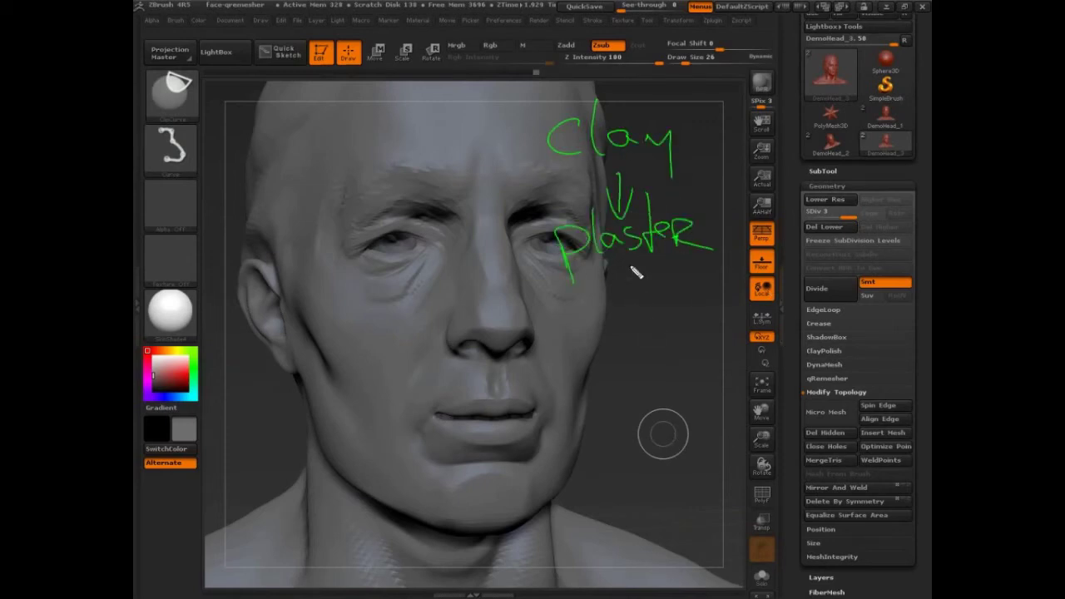
Step: Extend the notes with arrows to "wax" and "bronze", circling "Clay" and the wax and bronze pair
{"action": "left_click_drag", "start_coordinate": [632, 258], "coordinate": [632, 291]}
{"action": "left_click_drag", "start_coordinate": [621, 275], "coordinate": [643, 277]}
{"action": "left_click_drag", "start_coordinate": [572, 318], "coordinate": [675, 323]}
{"action": "left_click_drag", "start_coordinate": [675, 301], "coordinate": [632, 361]}
{"action": "mouse_move", "coordinate": [639, 341]}
{"action": "left_mouse_down"}
{"action": "mouse_move", "coordinate": [640, 363]}
{"action": "mouse_move", "coordinate": [613, 404]}
{"action": "mouse_move", "coordinate": [685, 408]}
{"action": "mouse_move", "coordinate": [746, 391]}
{"action": "left_mouse_up"}
{"action": "mouse_move", "coordinate": [565, 308]}
{"action": "left_mouse_down"}
{"action": "mouse_move", "coordinate": [720, 444]}
{"action": "mouse_move", "coordinate": [506, 404]}
{"action": "mouse_move", "coordinate": [578, 283]}
{"action": "mouse_move", "coordinate": [719, 439]}
{"action": "left_mouse_up"}
{"action": "mouse_move", "coordinate": [684, 85]}
{"action": "left_mouse_down"}
{"action": "mouse_move", "coordinate": [544, 91]}
{"action": "mouse_move", "coordinate": [483, 129]}
{"action": "mouse_move", "coordinate": [488, 167]}
{"action": "mouse_move", "coordinate": [462, 70]}
{"action": "left_mouse_up"}
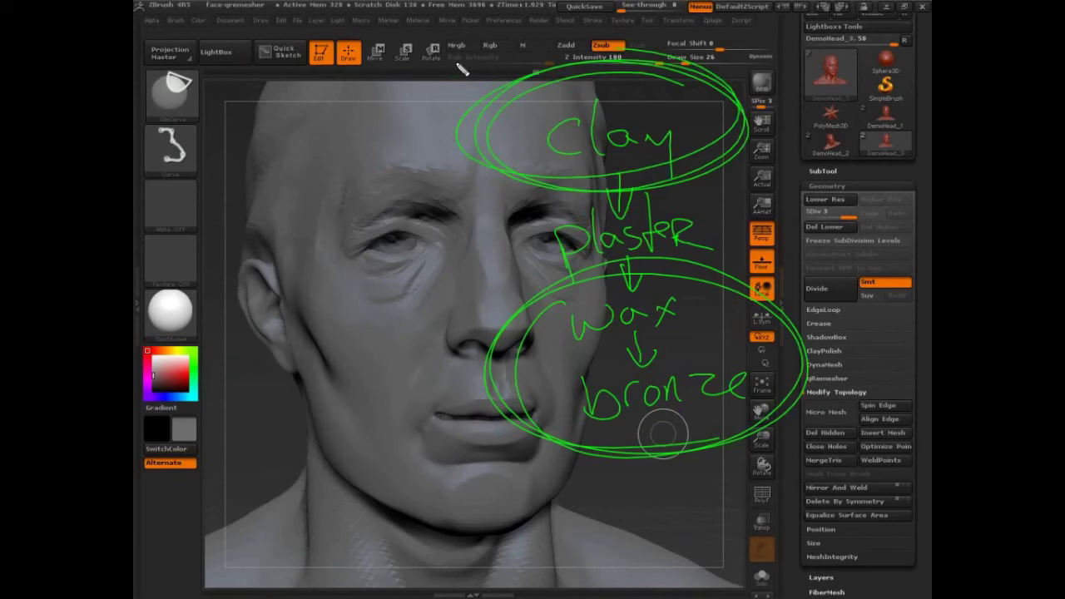
Step: Add annotation marks beside the circled notes and over the nearer eye and mouth, and clear all marks
{"action": "left_click", "coordinate": [509, 143]}
{"action": "left_click", "coordinate": [545, 389]}
{"action": "left_click_drag", "start_coordinate": [428, 237], "coordinate": [364, 242]}
{"action": "left_click_drag", "start_coordinate": [398, 431], "coordinate": [487, 397]}
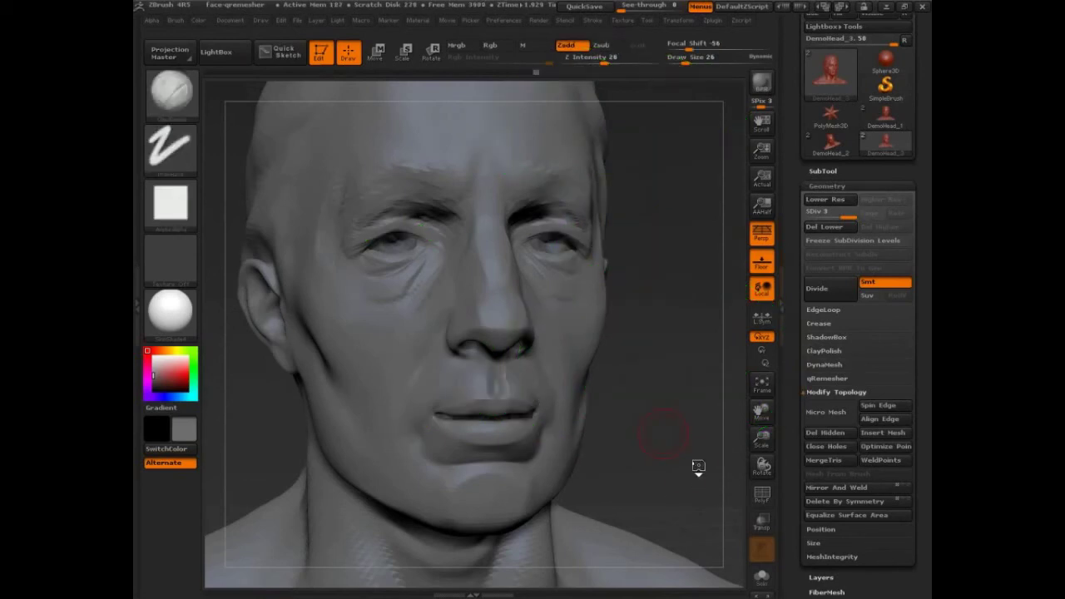
Step: Open the QRemesher settings and remesh the head with the existing target polygon count
{"action": "left_click_drag", "start_coordinate": [687, 463], "coordinate": [698, 439]}
{"action": "left_click", "coordinate": [836, 392]}
{"action": "left_click", "coordinate": [829, 378]}
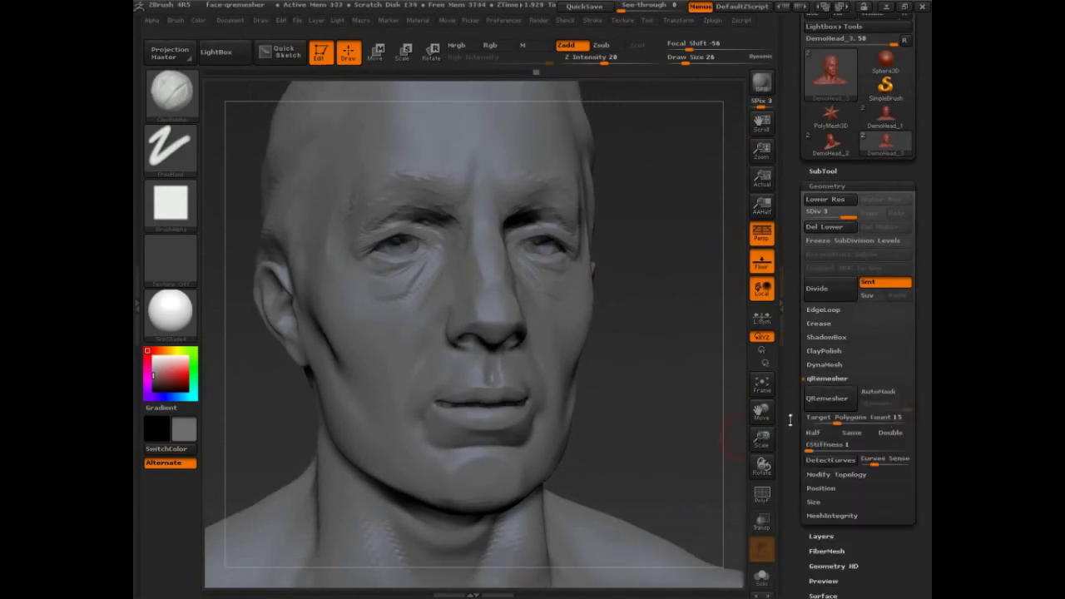
{"action": "left_click_drag", "start_coordinate": [665, 444], "coordinate": [675, 458]}
{"action": "left_click", "coordinate": [826, 397]}
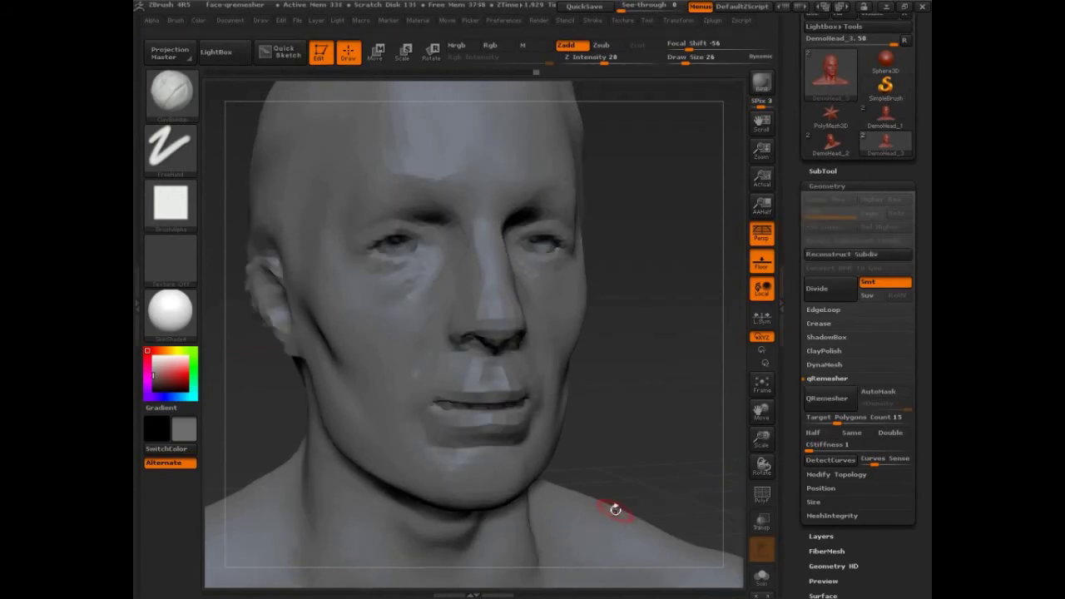
Step: Inspect the remeshed head's wireframe and compare its form with the earlier sculpt through the undo history
{"action": "key", "text": "shift+f"}
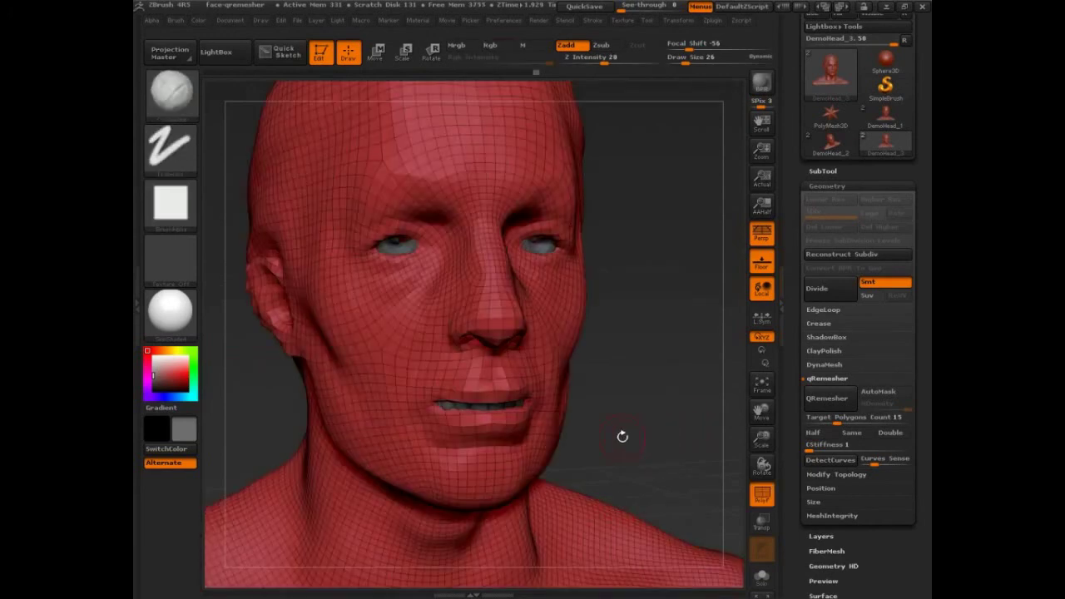
{"action": "key", "text": "shift+f"}
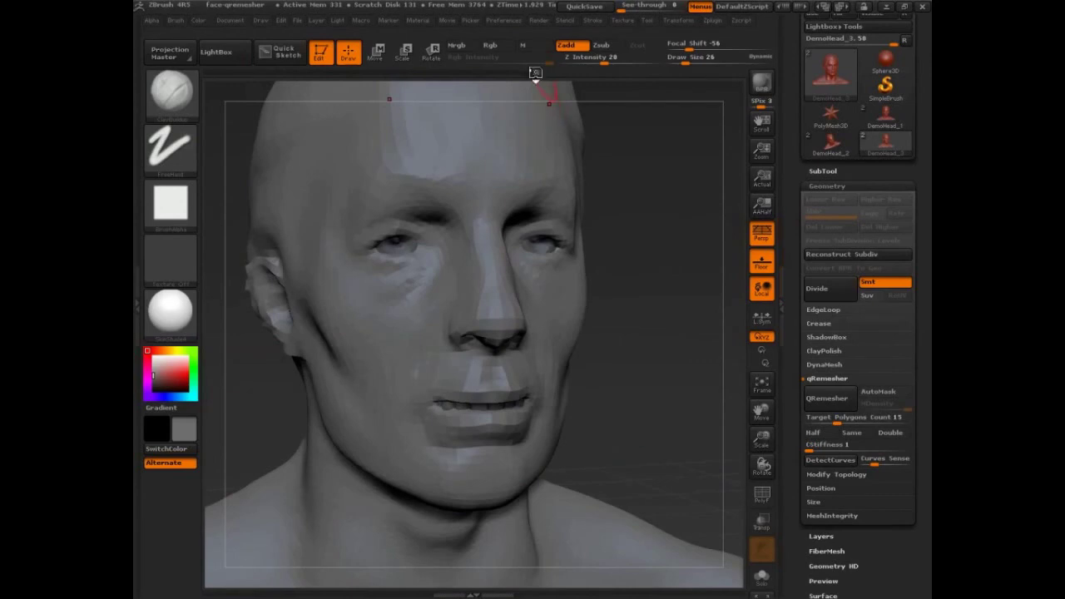
{"action": "left_click", "coordinate": [530, 73]}
{"action": "left_click", "coordinate": [538, 73]}
{"action": "left_click", "coordinate": [530, 74]}
{"action": "left_click", "coordinate": [536, 73]}
{"action": "key", "text": "shift+f"}
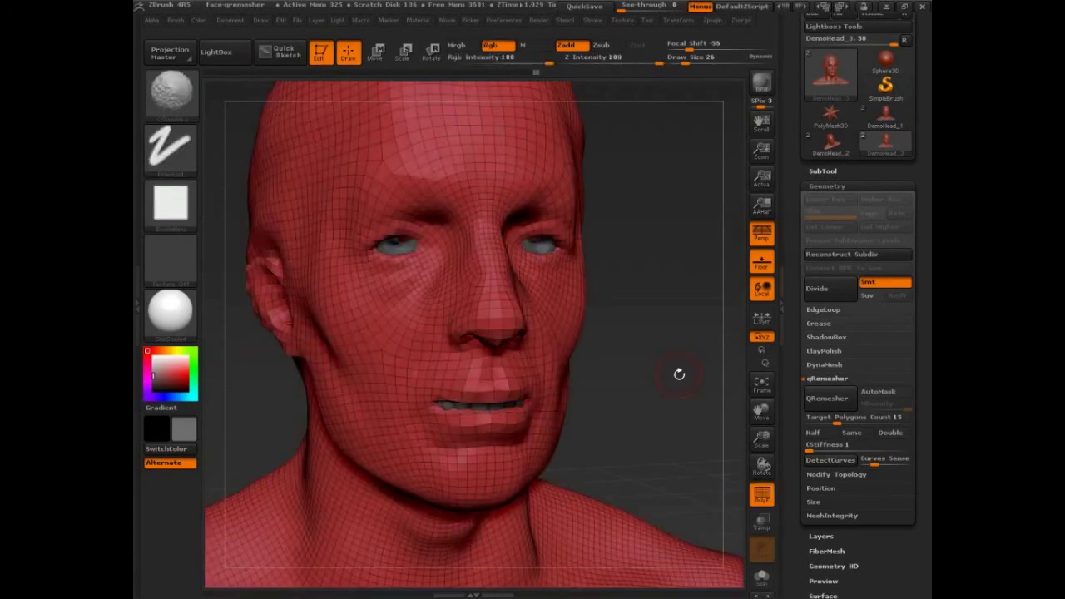